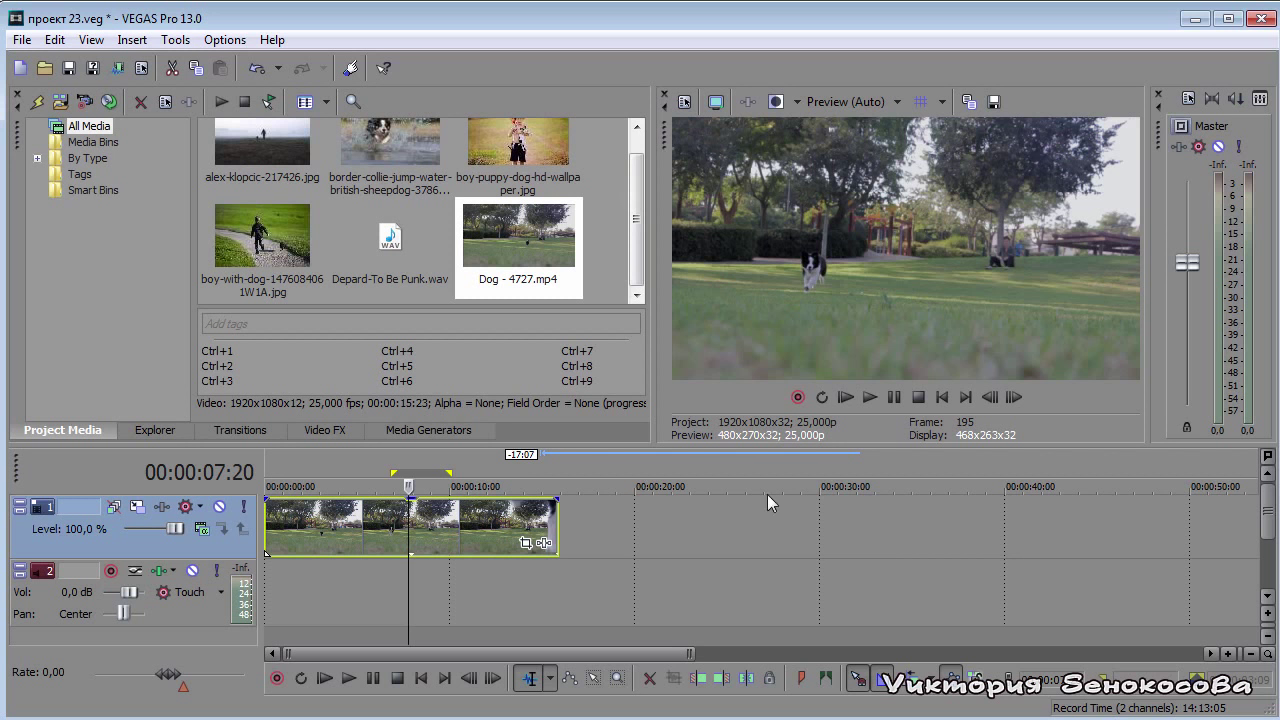
# Step: Insert a video track above the dog clip's track and remove it again
pyautogui.rightClick(657, 522)
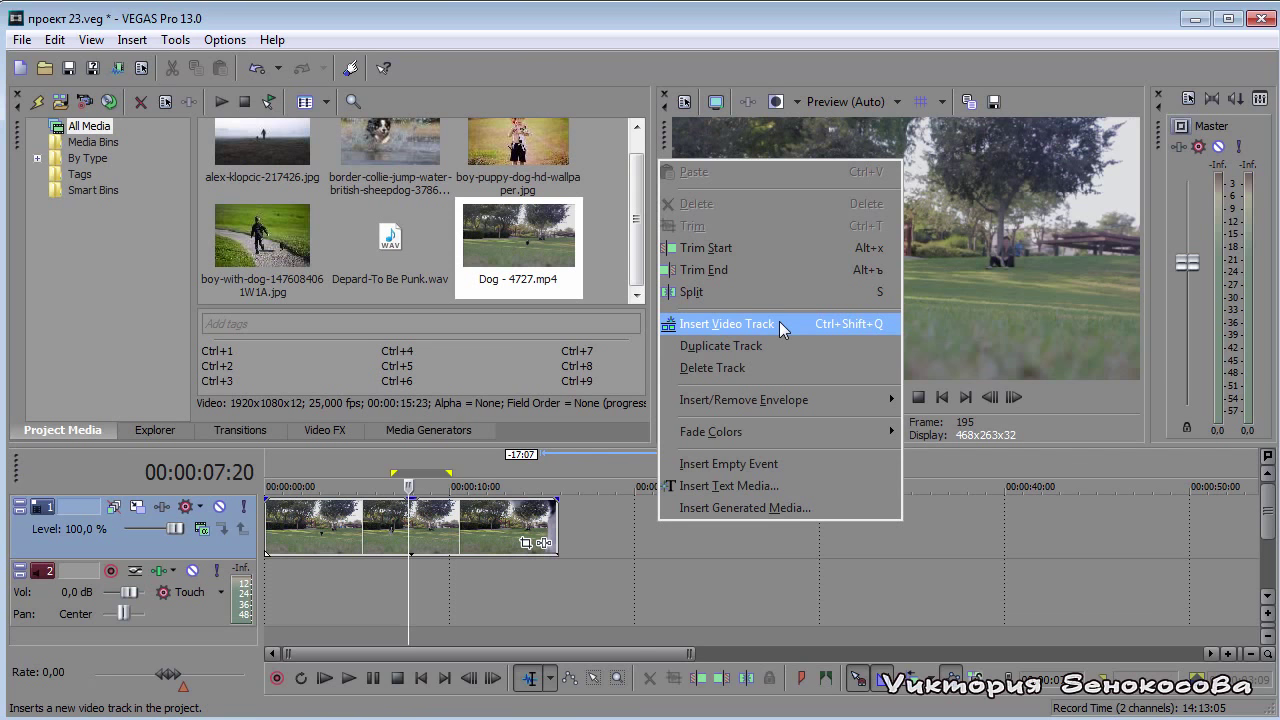
pyautogui.rightClick(634, 522)
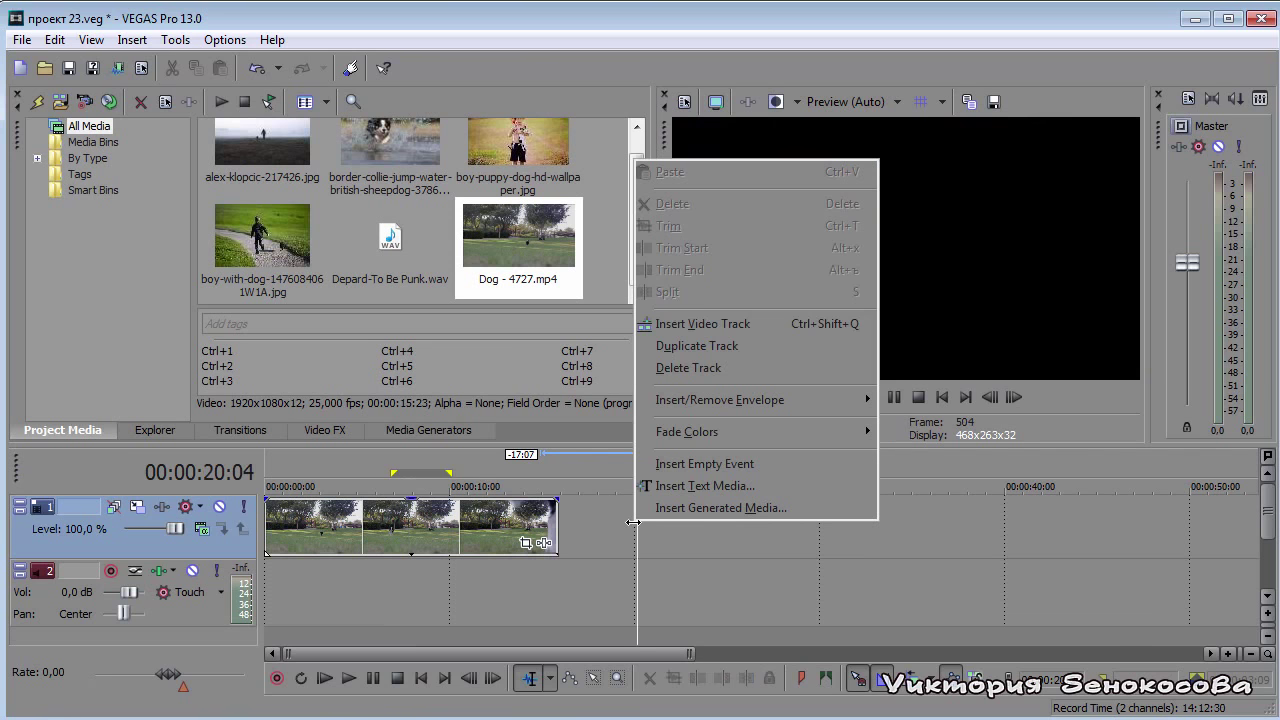
pyautogui.click(703, 325)
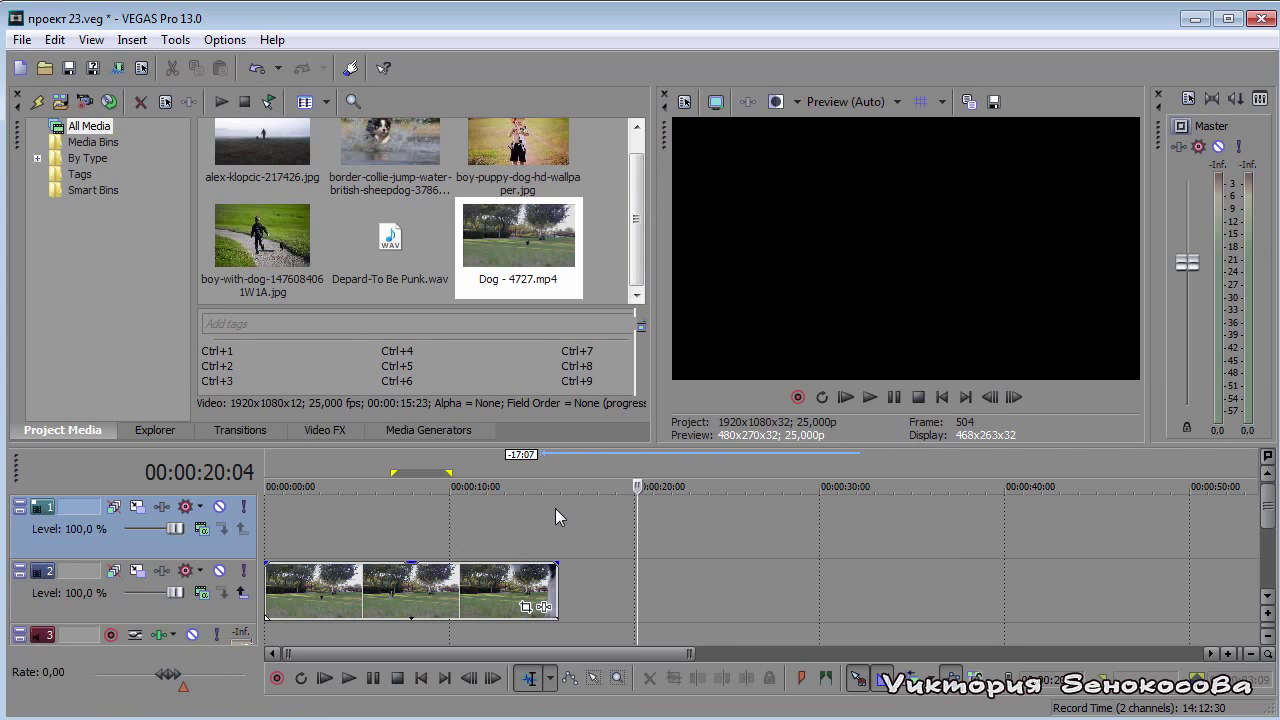
pyautogui.press('Delete')
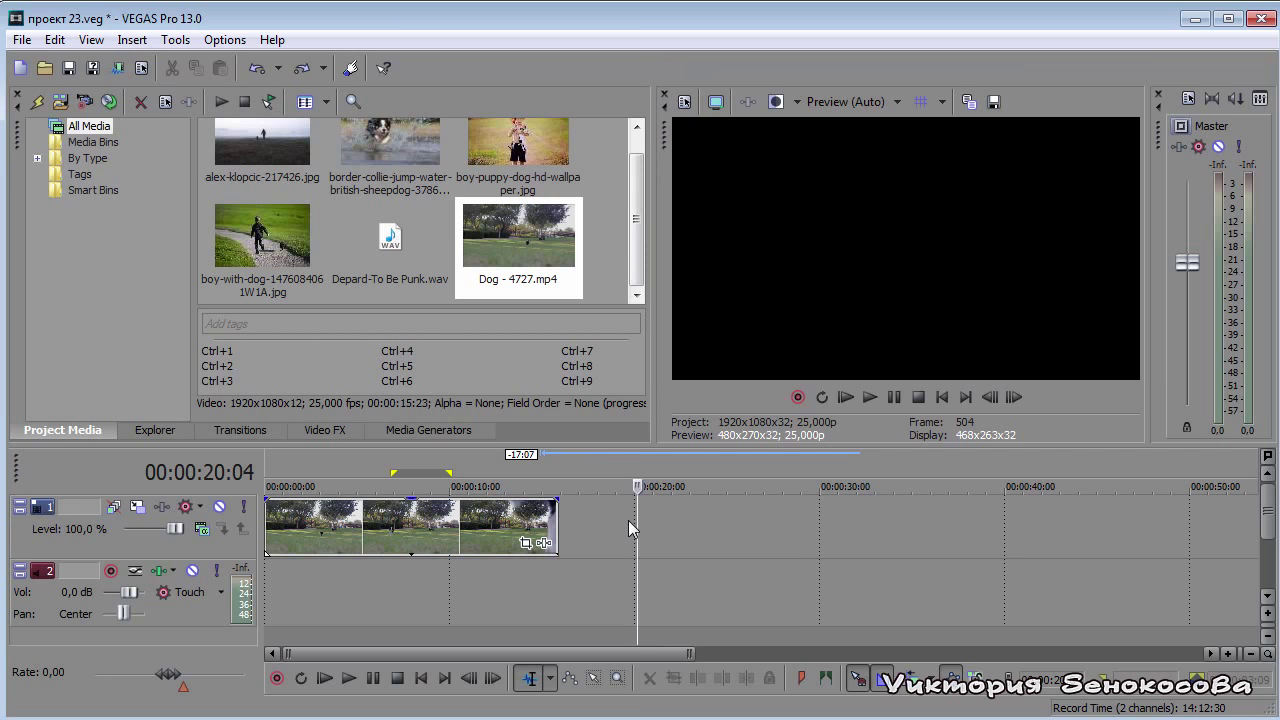
# Step: Insert an empty video track above the track holding the dog clip
pyautogui.hotkey('ctrl', 'shift', 'q')
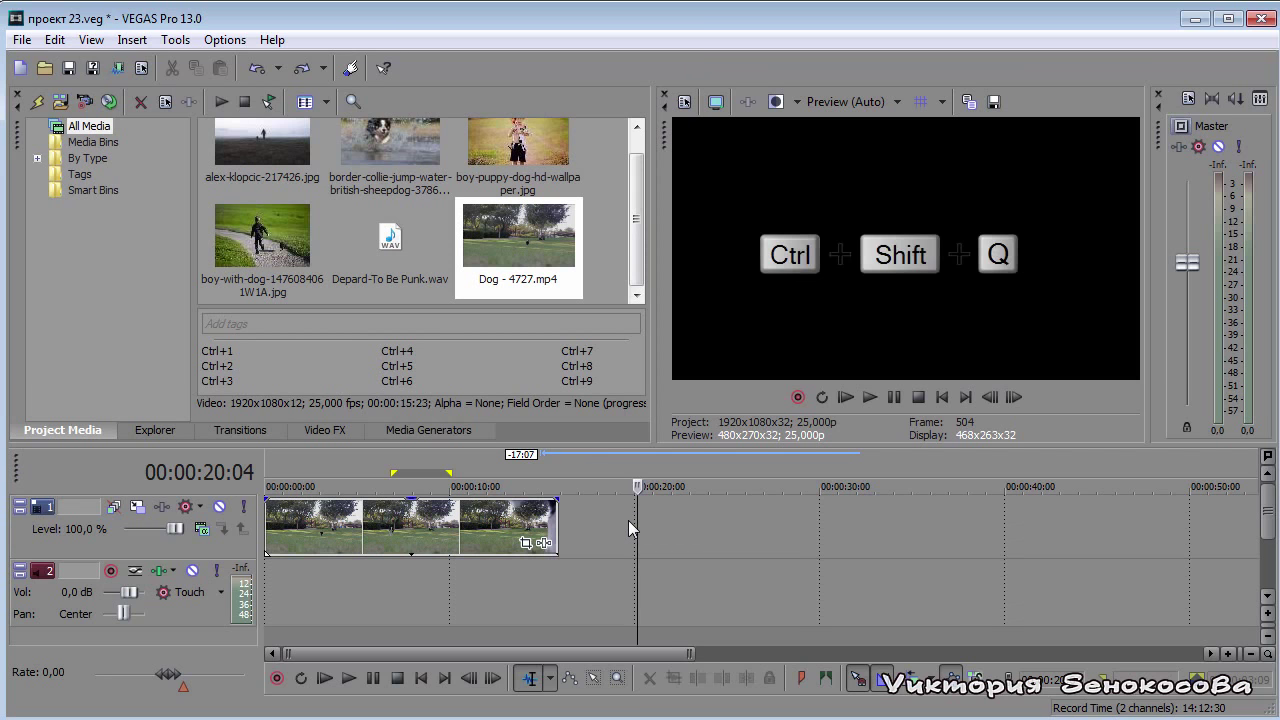
pyautogui.hotkey('ctrl', 'shift', 'q')
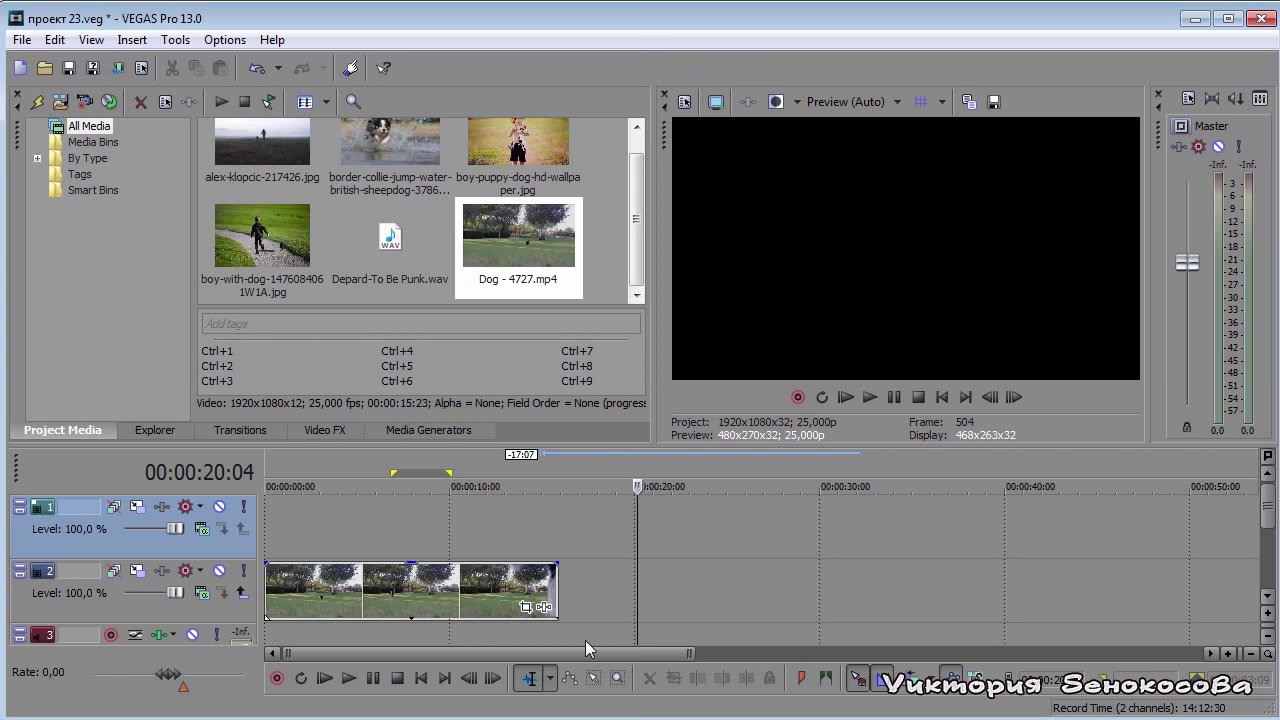
# Step: Try out the (Legacy) Text generator's "Сплошной фон" preset on the empty upper video track and delete the event
pyautogui.click(450, 630)
pyautogui.scroll(1, 450, 630)
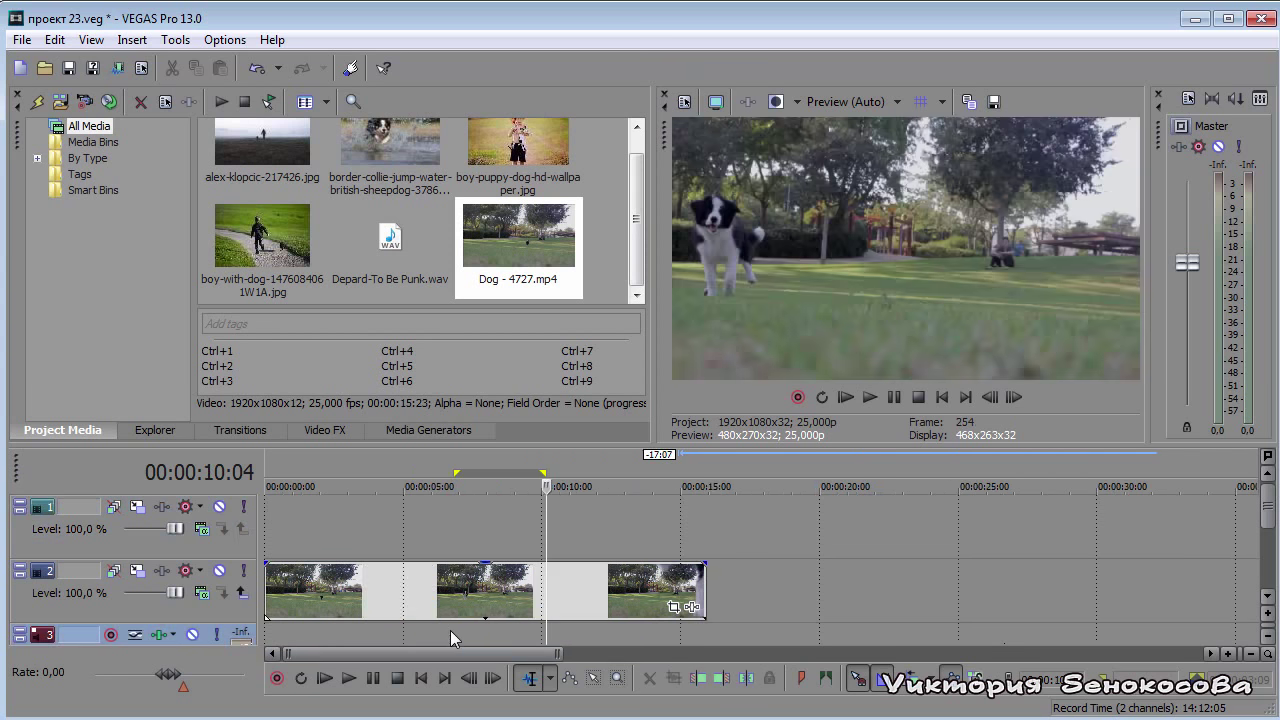
pyautogui.scroll(1, 450, 630)
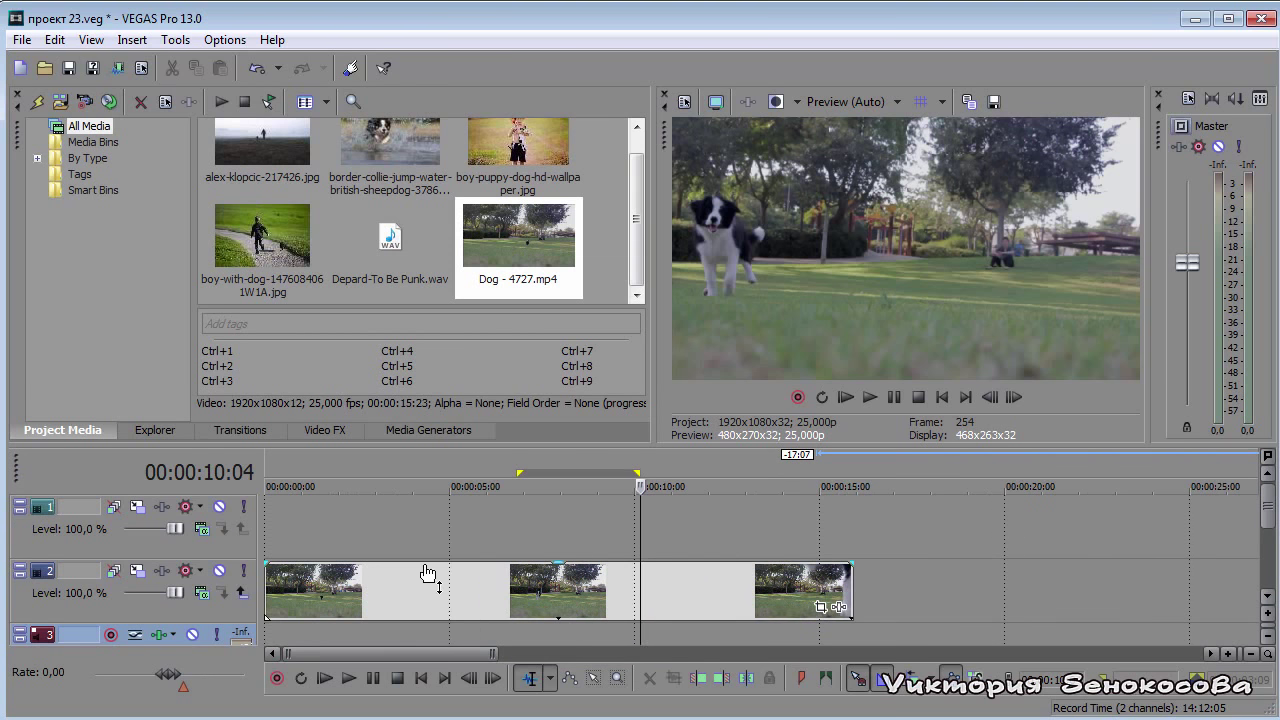
pyautogui.click(428, 431)
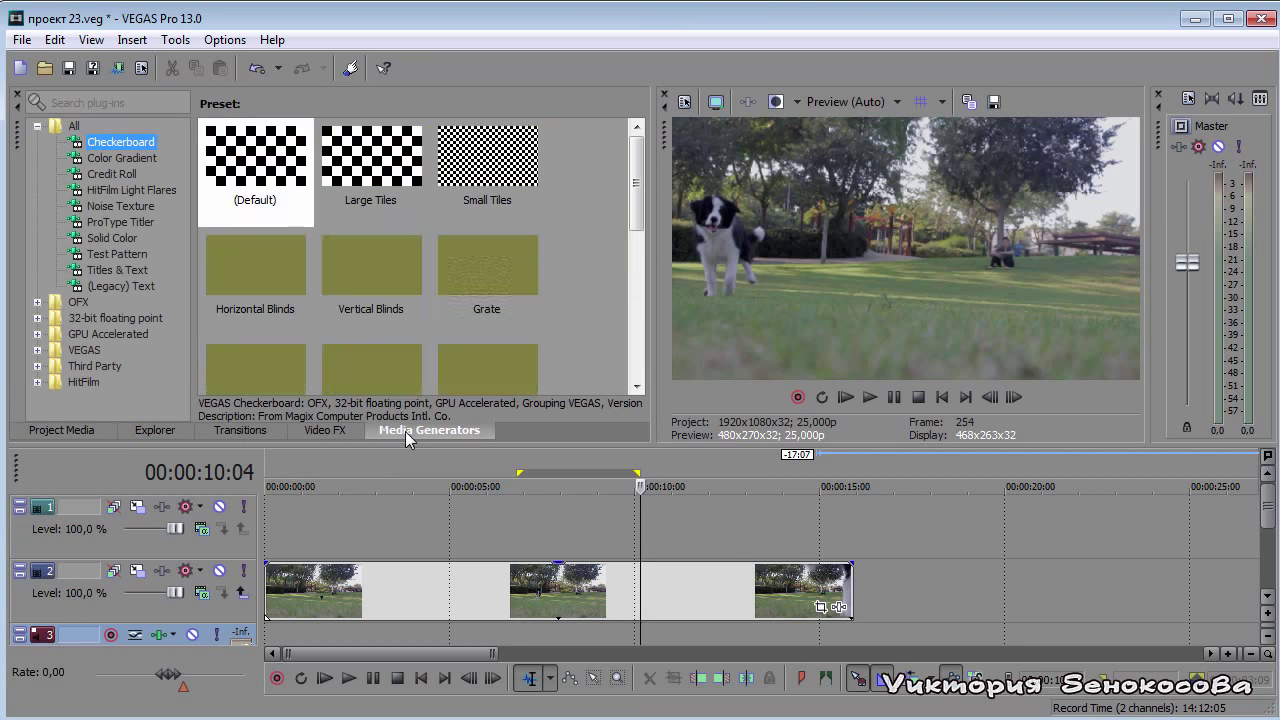
pyautogui.click(107, 286)
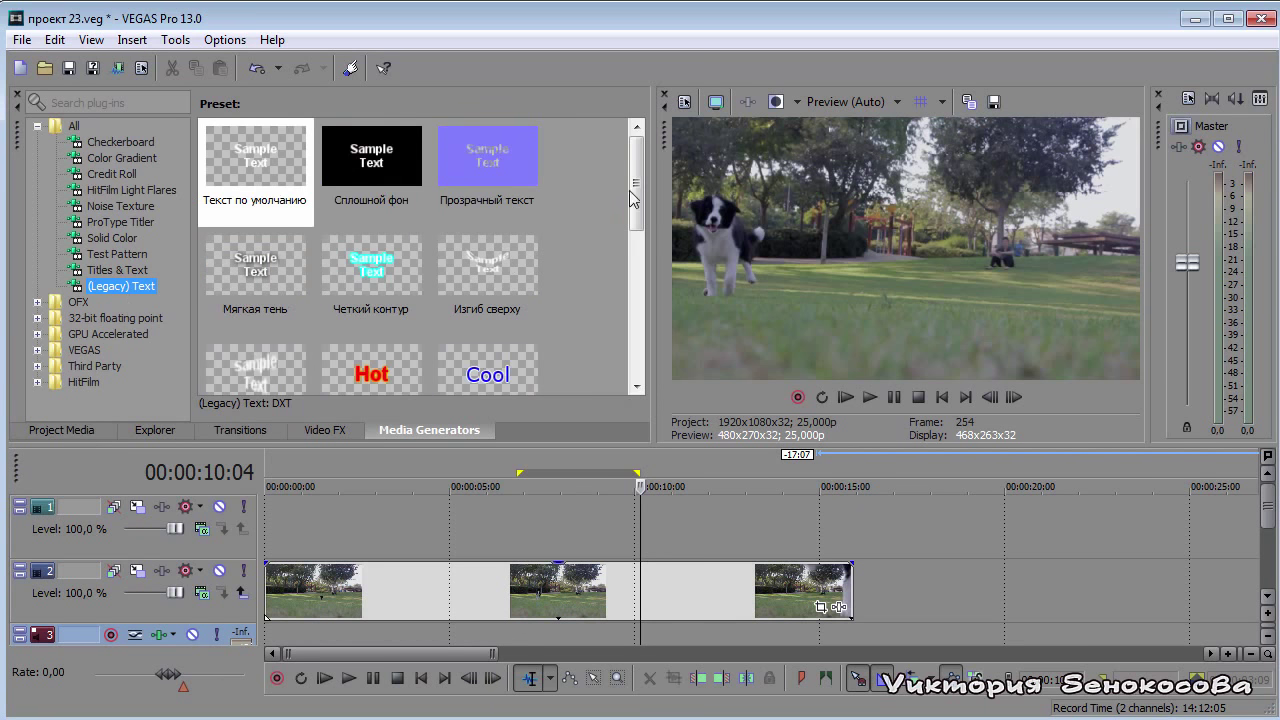
pyautogui.click(630, 290)
pyautogui.moveTo(630, 290); pyautogui.dragTo(633, 173)
pyautogui.moveTo(352, 162); pyautogui.dragTo(619, 525)
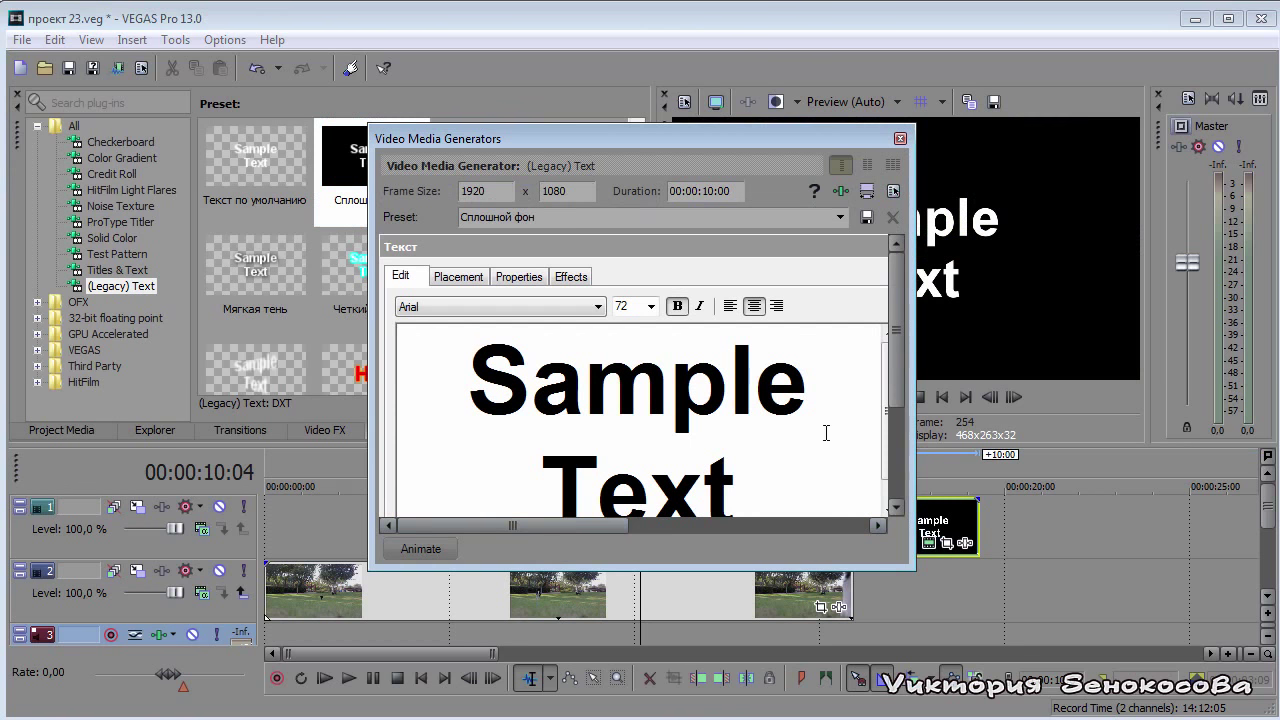
pyautogui.moveTo(694, 139); pyautogui.dragTo(447, 196)
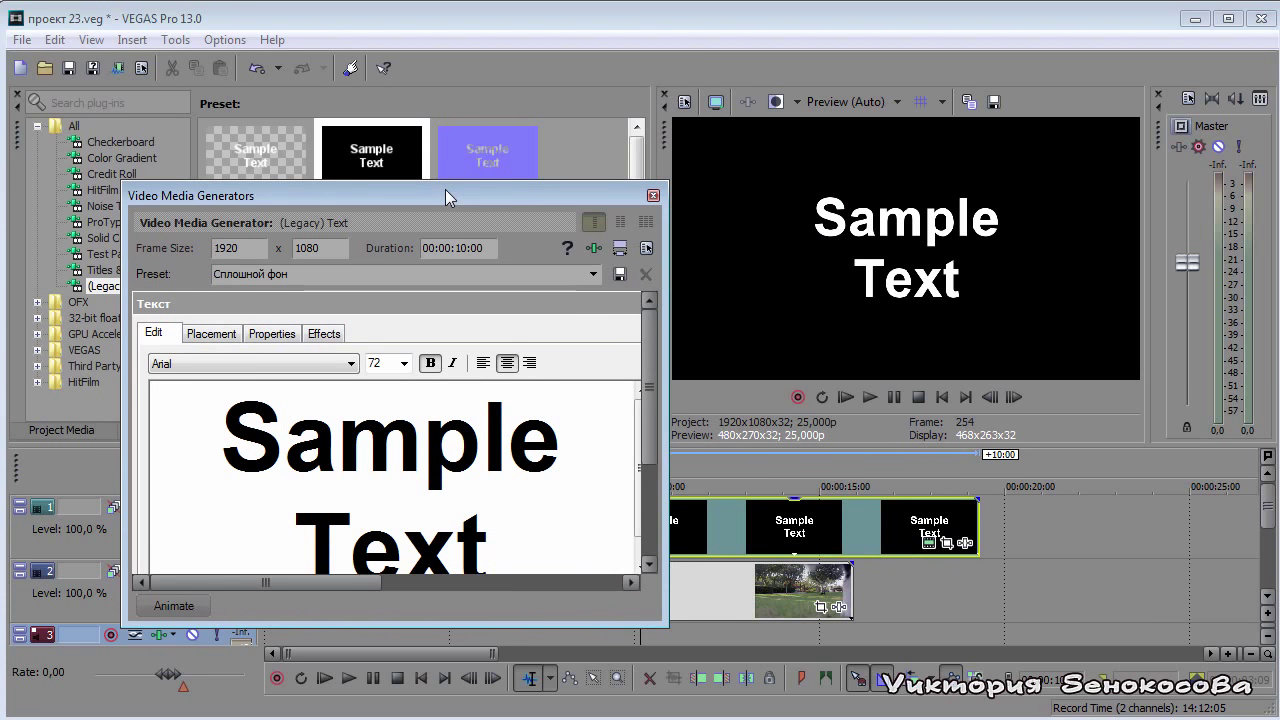
pyautogui.click(653, 195)
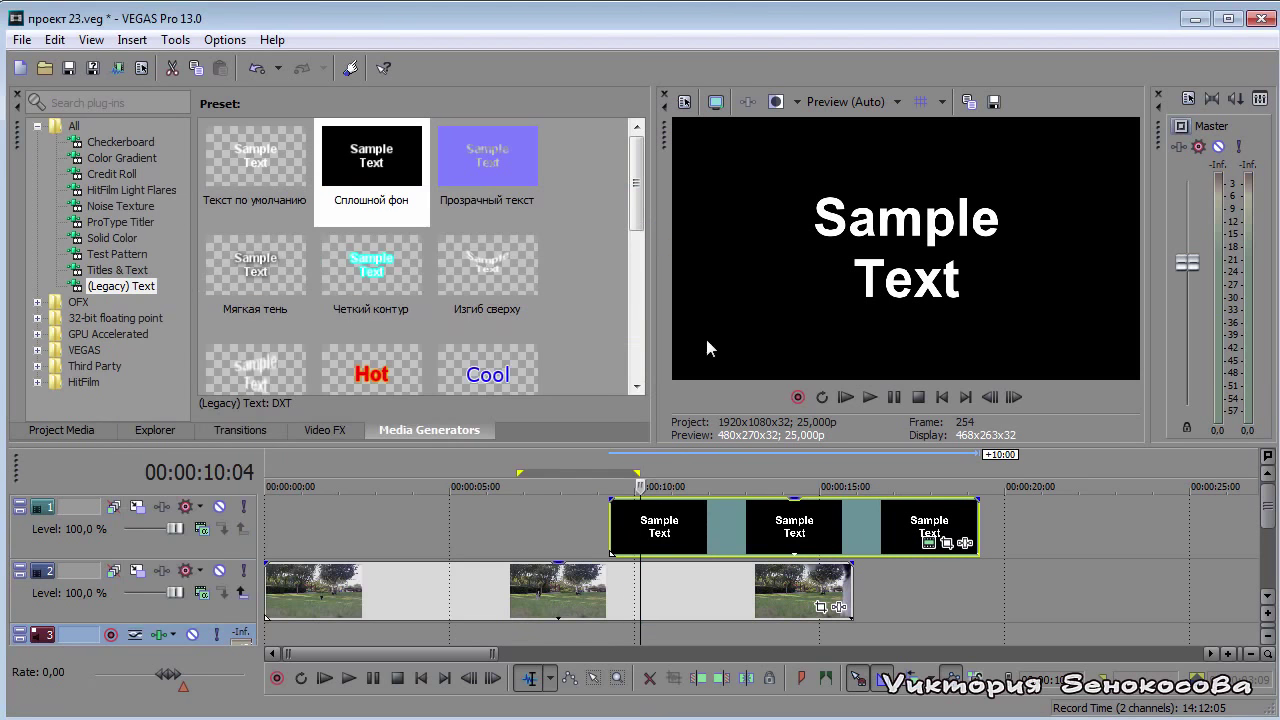
pyautogui.click(735, 514)
pyautogui.press('Delete')
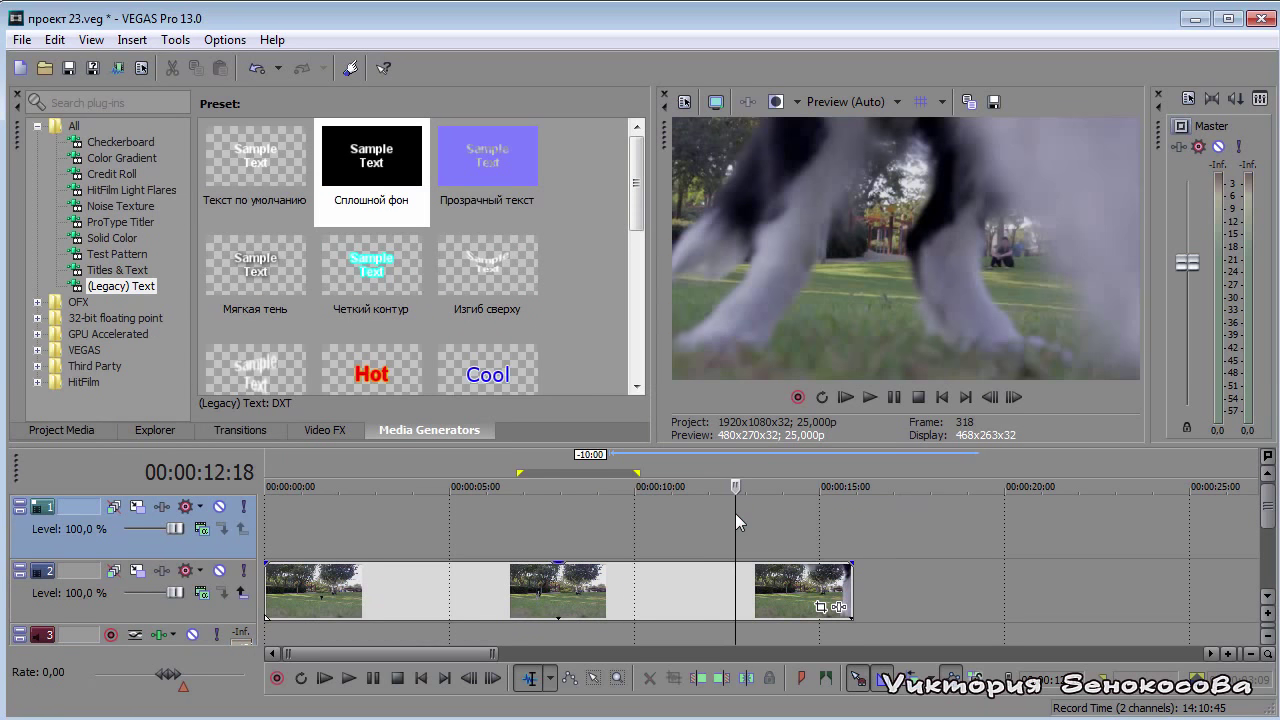
# Step: Try out the "Прозрачный текст" text preset on the upper video track and delete the event
pyautogui.click(496, 146)
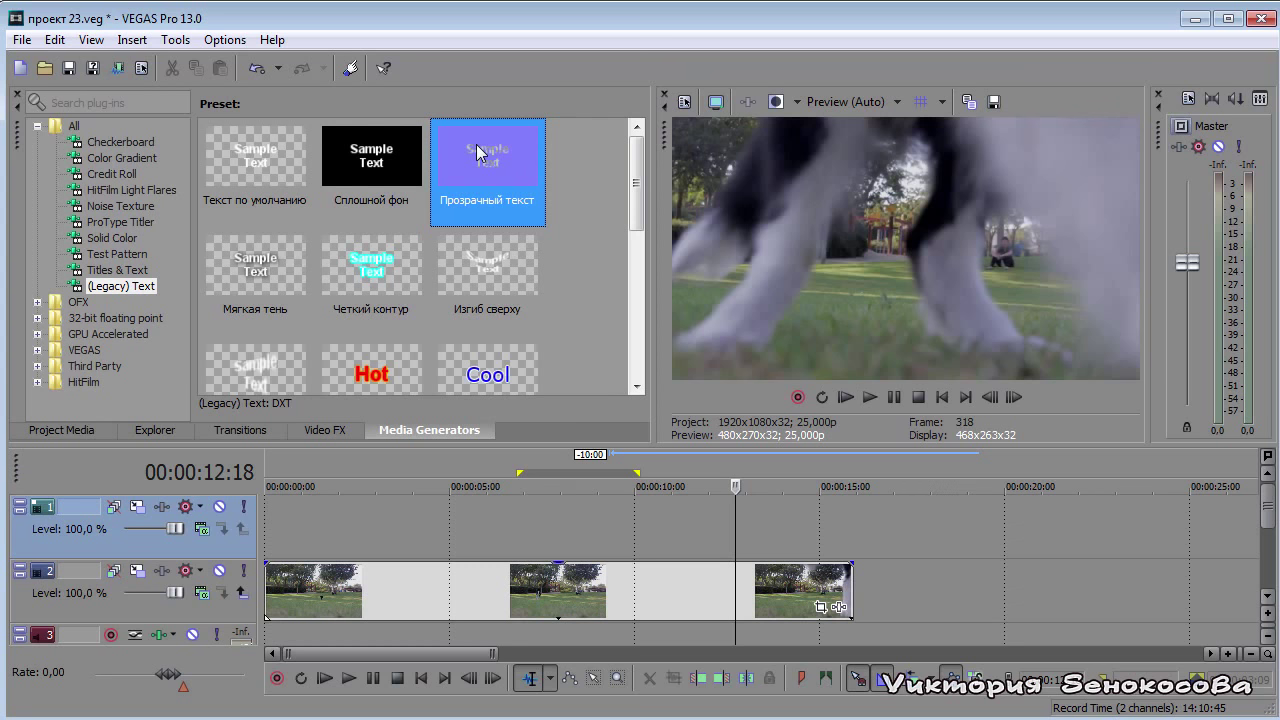
pyautogui.moveTo(476, 144); pyautogui.dragTo(680, 523)
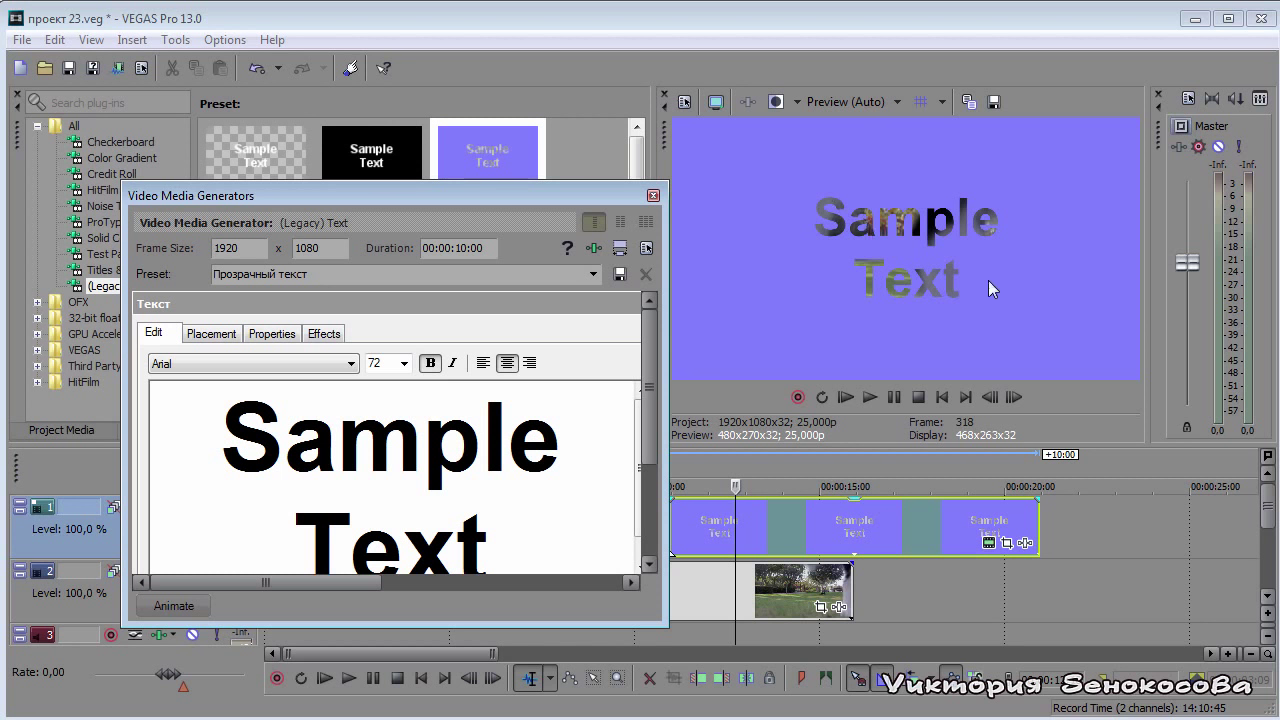
pyautogui.click(653, 195)
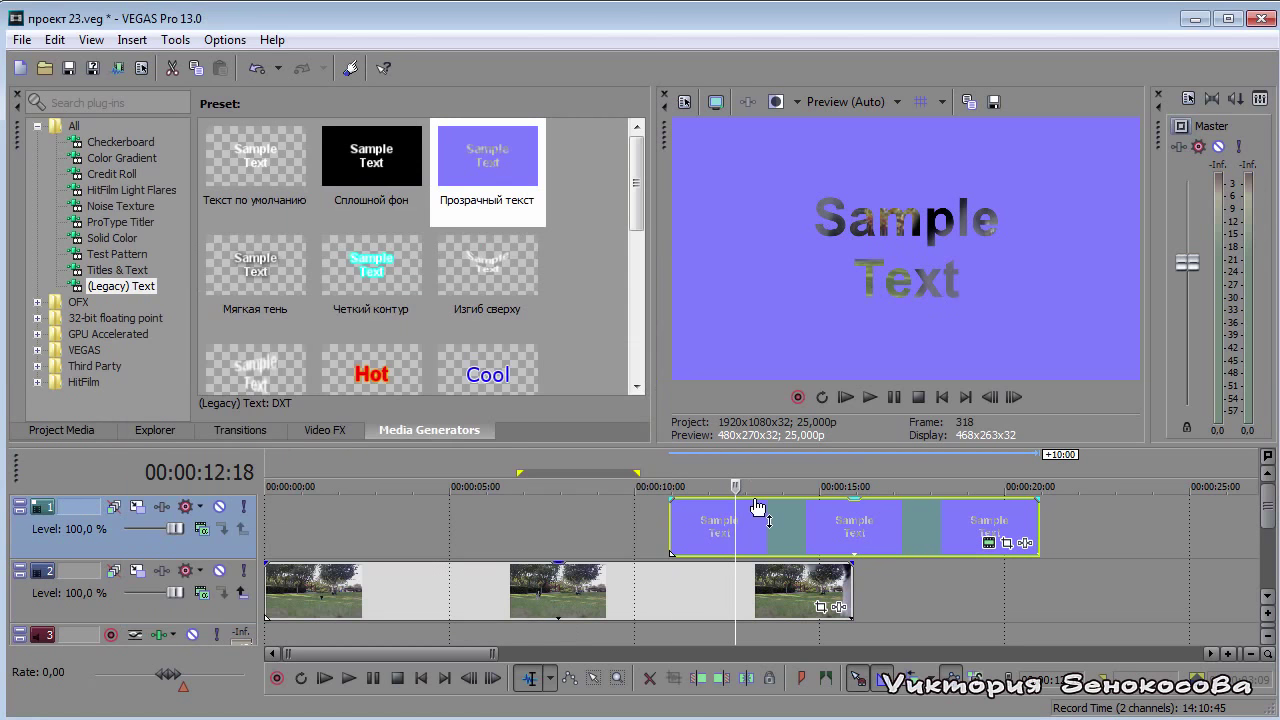
pyautogui.press('Delete')
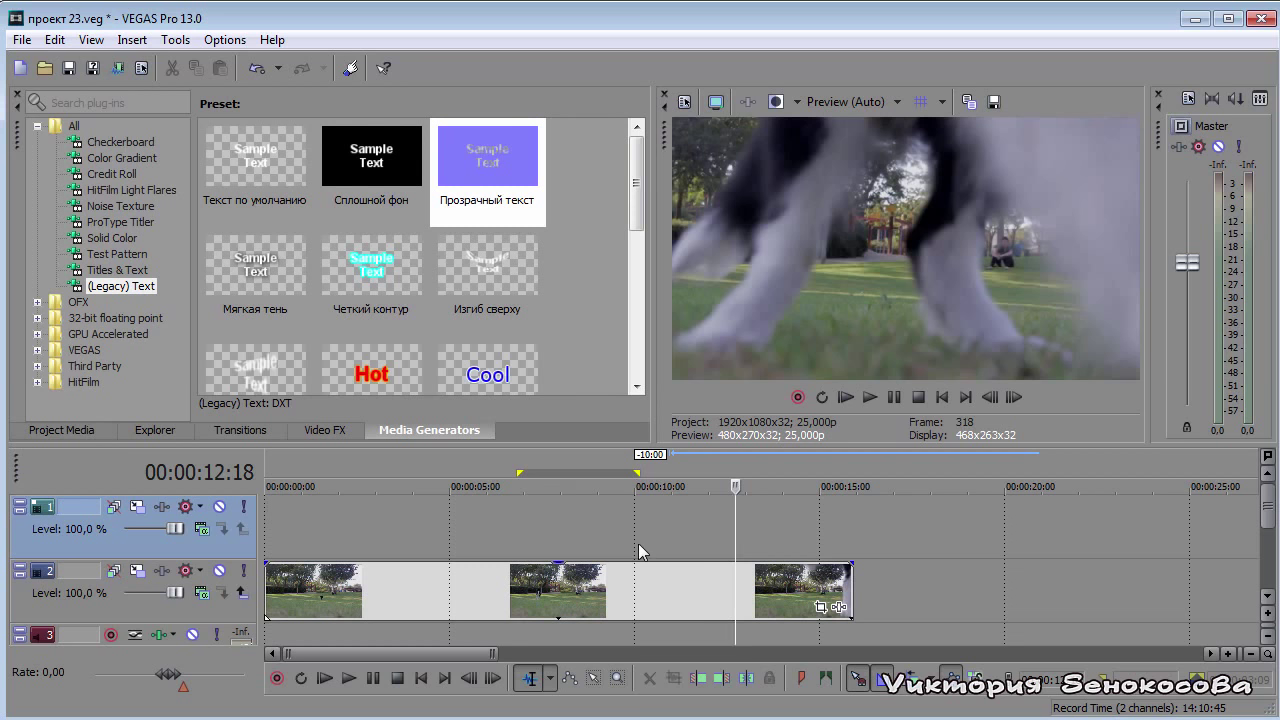
# Step: Add the "Мягкая тень" text preset to the upper track, ending at about 15 s, and replace its text with "Прогулки с" and "собакой" on two lines
pyautogui.moveTo(628, 243); pyautogui.dragTo(631, 190)
pyautogui.moveTo(246, 252); pyautogui.dragTo(458, 511)
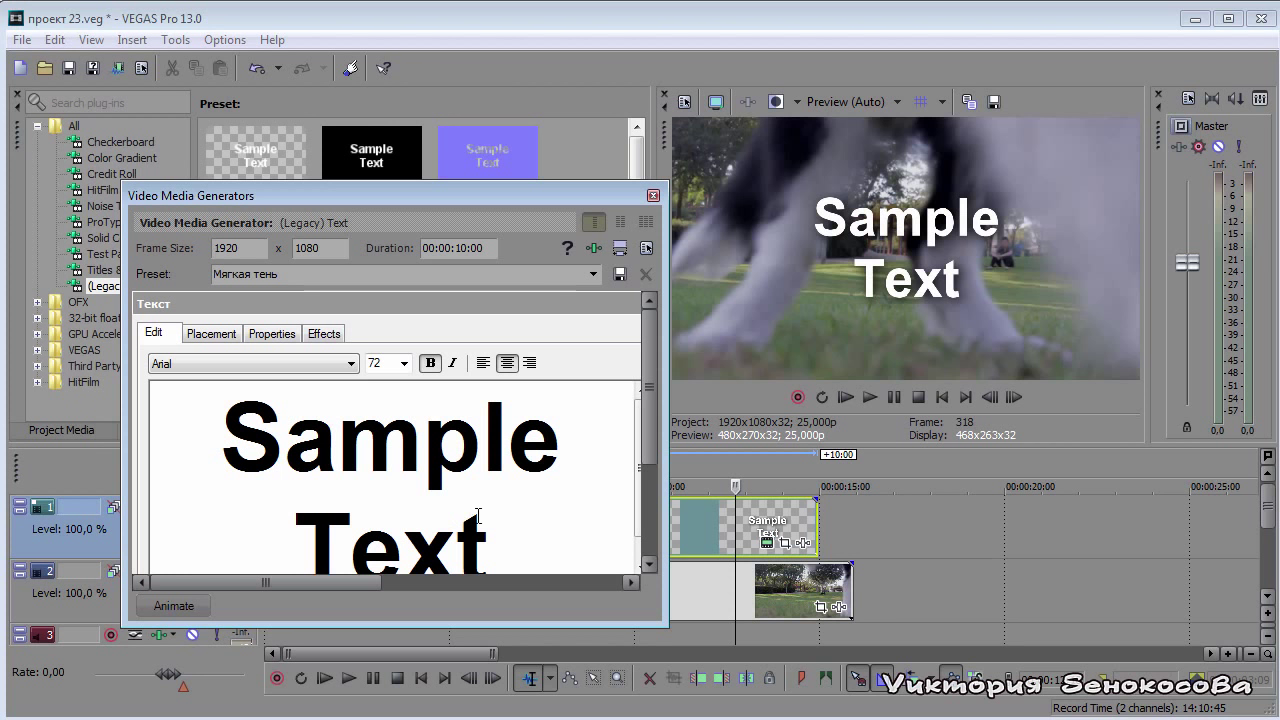
pyautogui.moveTo(512, 537); pyautogui.dragTo(211, 375)
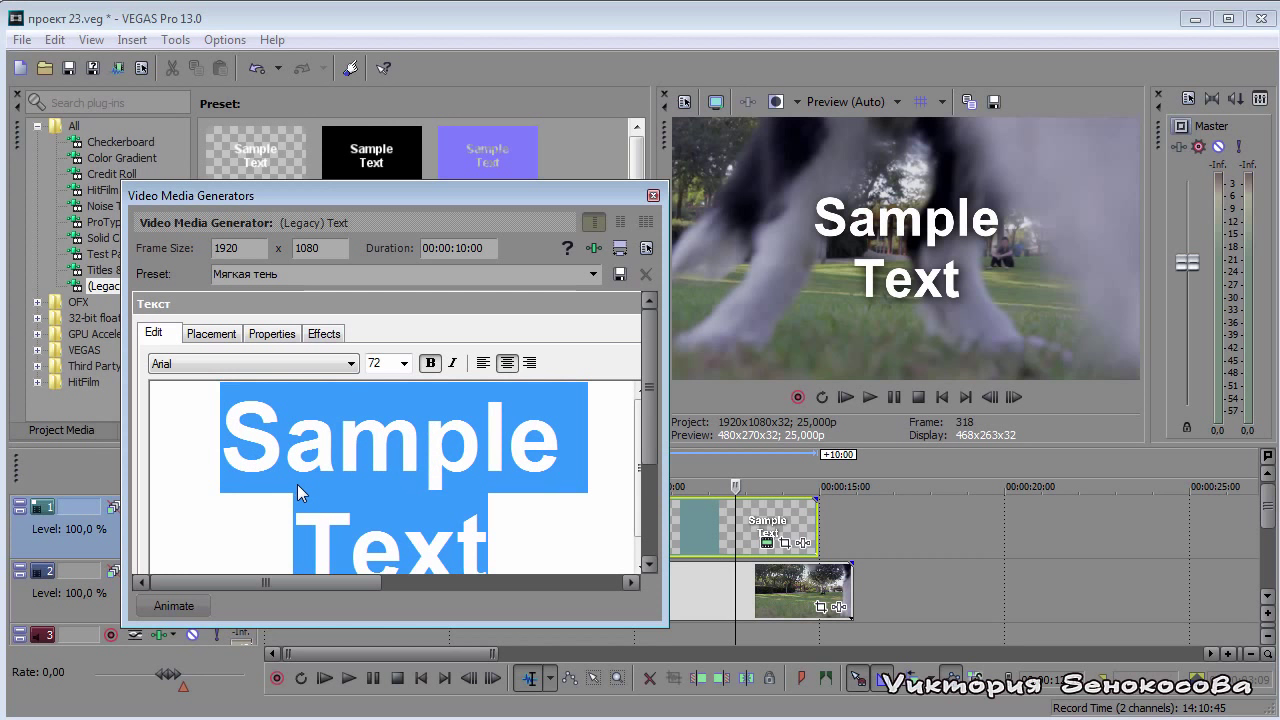
pyautogui.press('Delete')
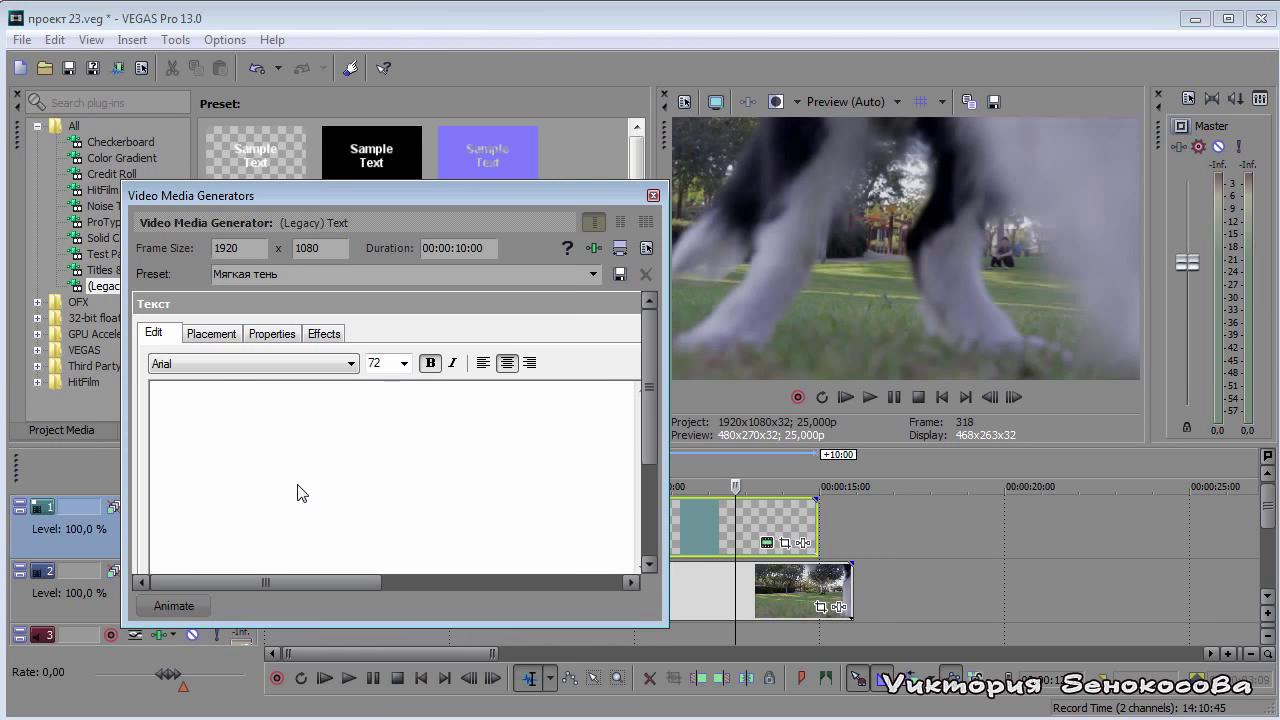
pyautogui.write('Прогулки с')
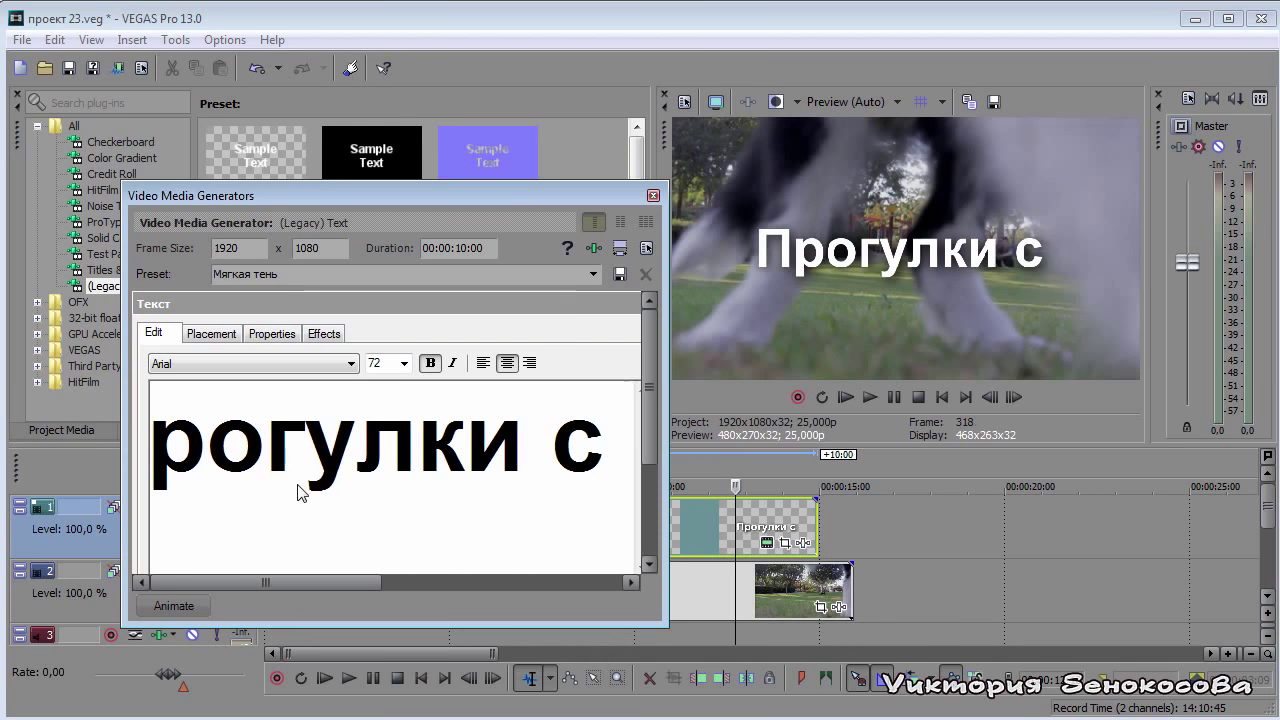
pyautogui.press('Return')
pyautogui.write('собакой')
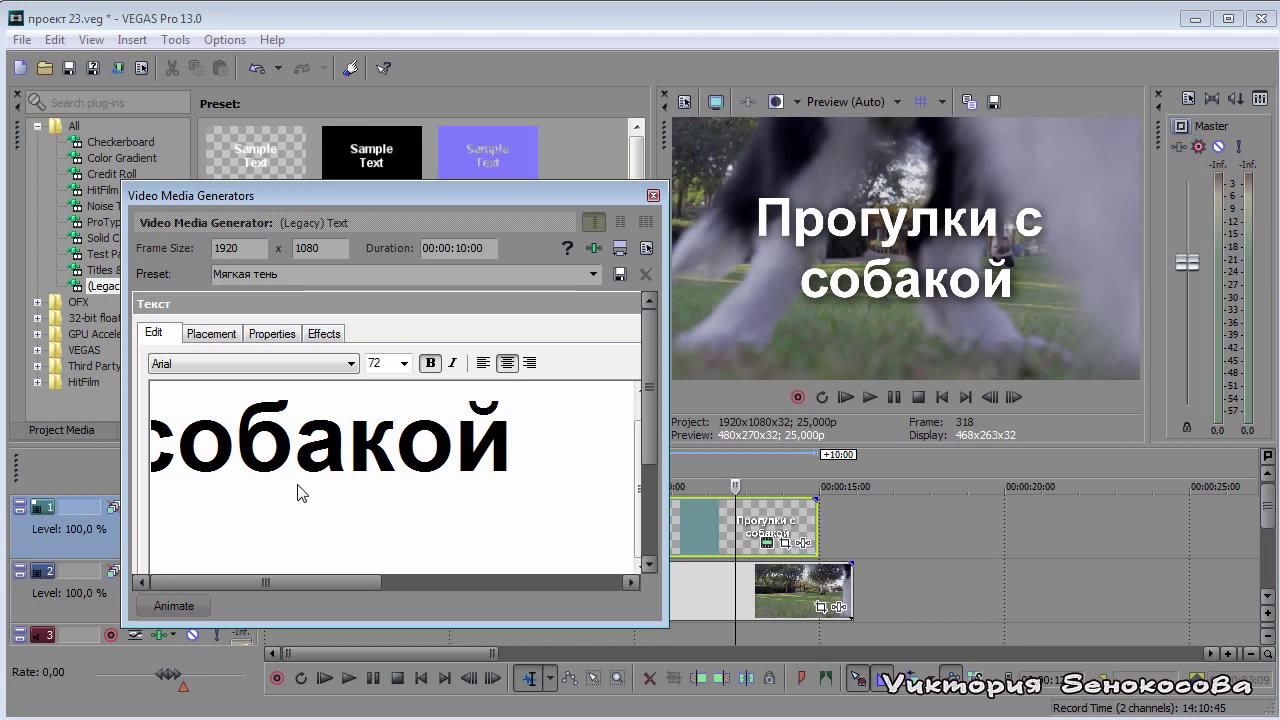
# Step: Set the font of the whole title text to Bookman Old Style
pyautogui.moveTo(523, 449); pyautogui.dragTo(97, 365)
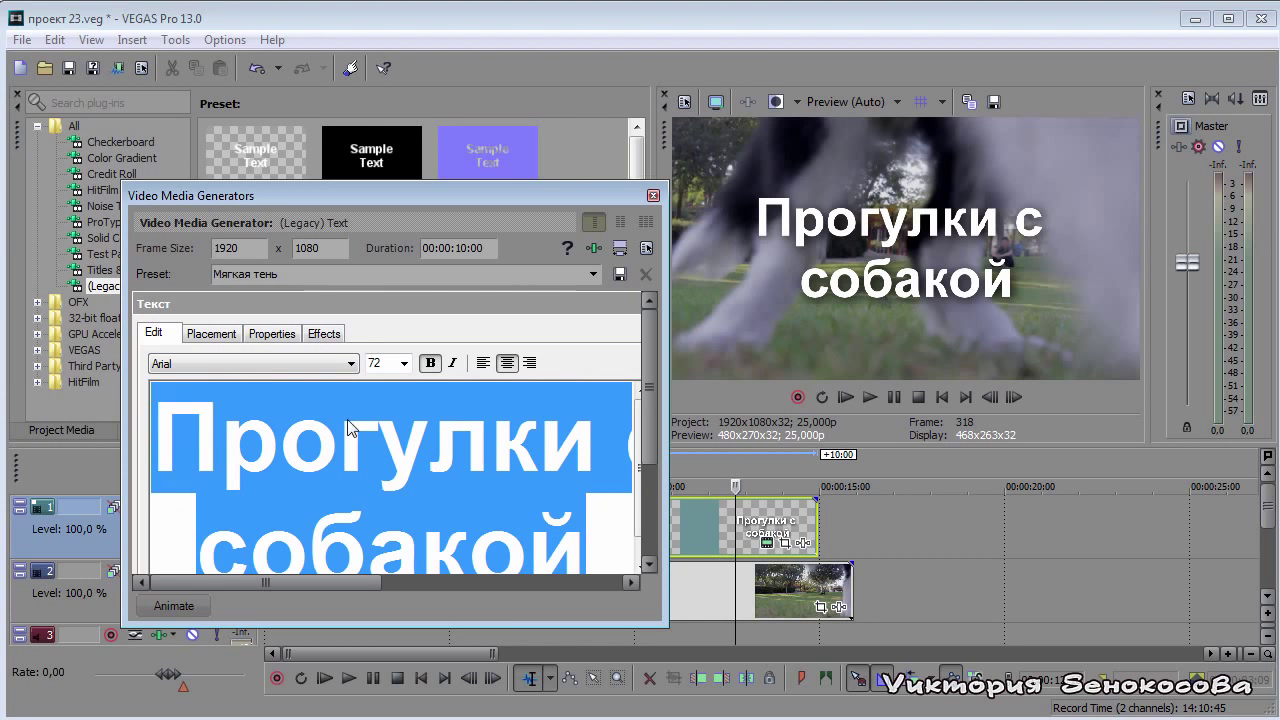
pyautogui.click(352, 364)
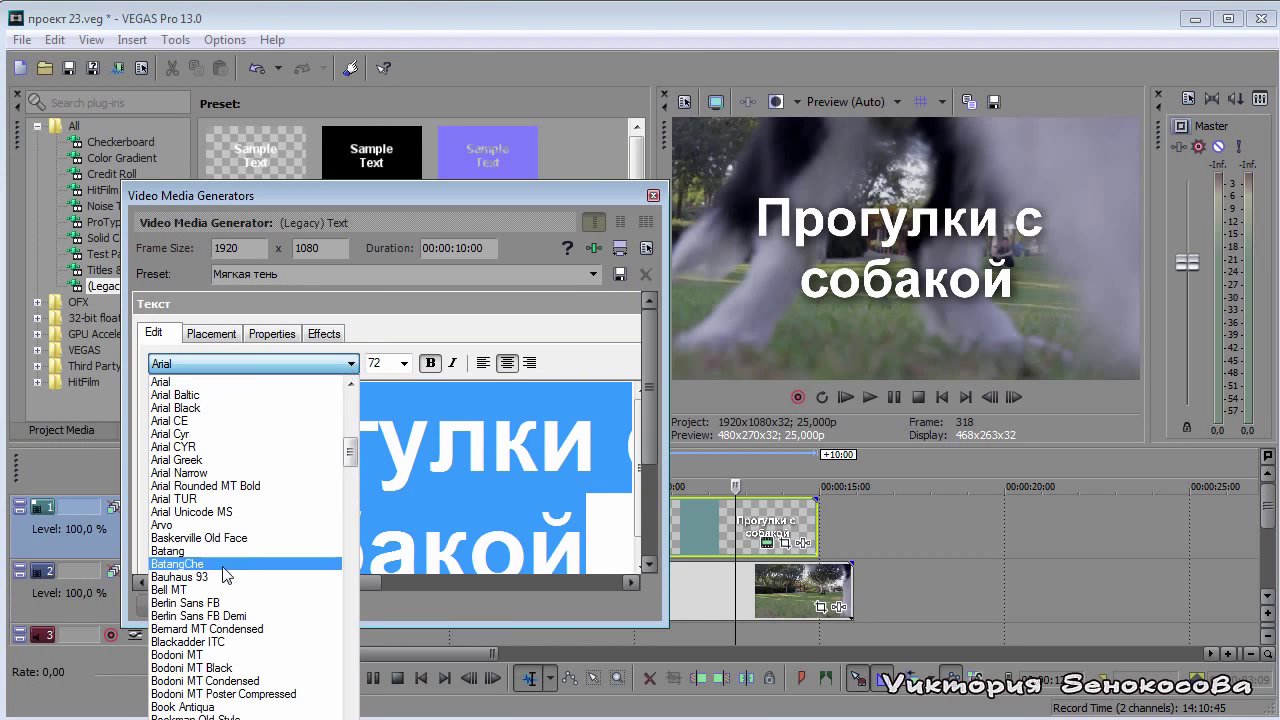
pyautogui.scroll(-1, 233, 583)
pyautogui.click(240, 681)
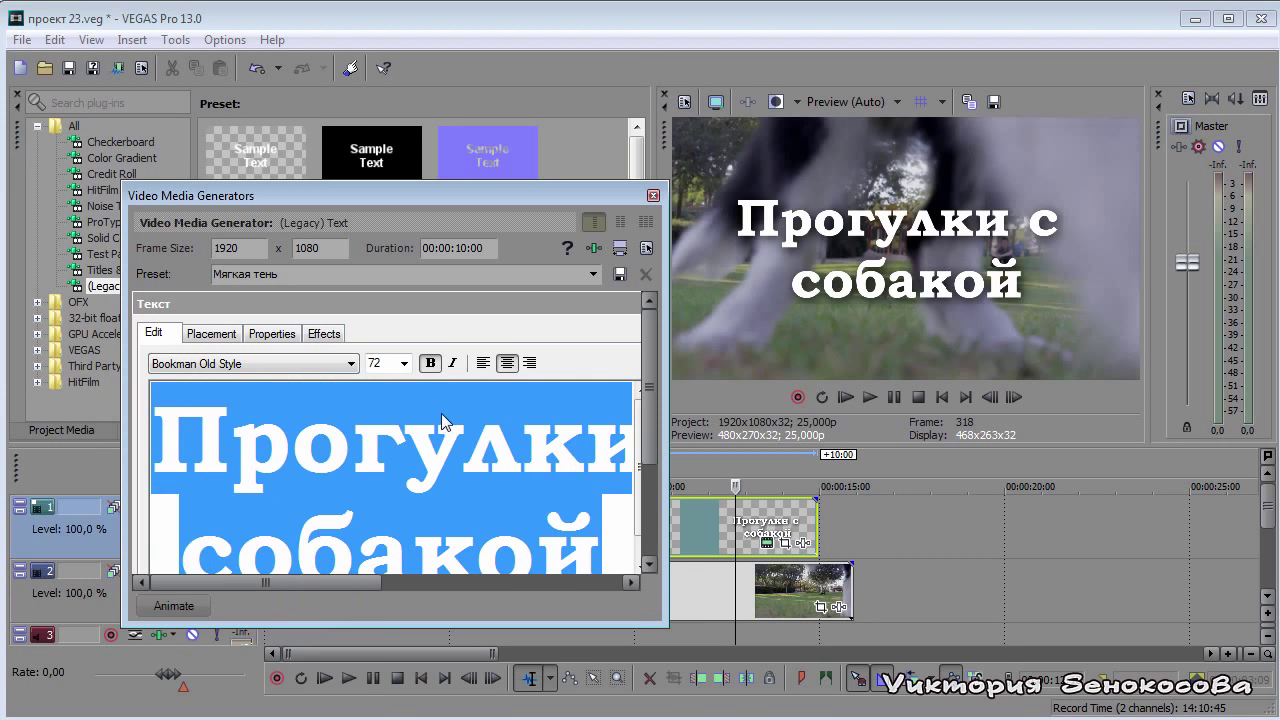
# Step: Try non-bold, italic and left-aligned styling on the title, and restore bold, upright, centred text
pyautogui.click(404, 364)
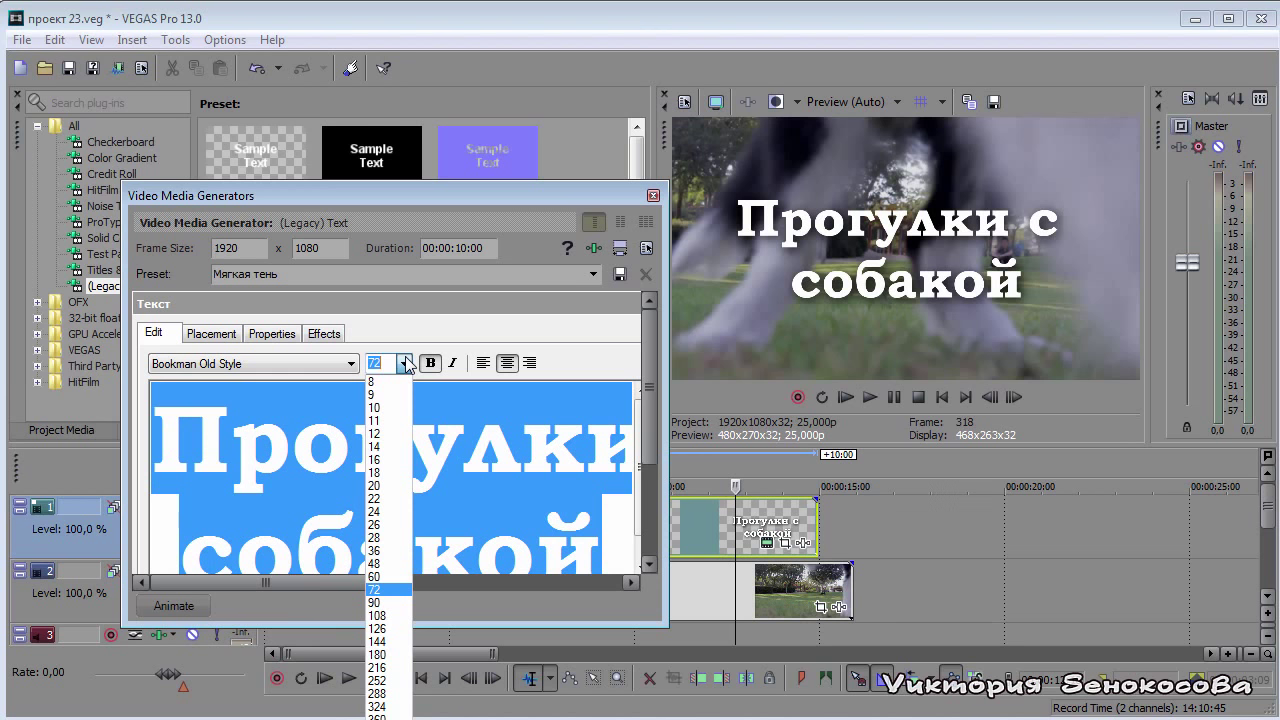
pyautogui.click(404, 364)
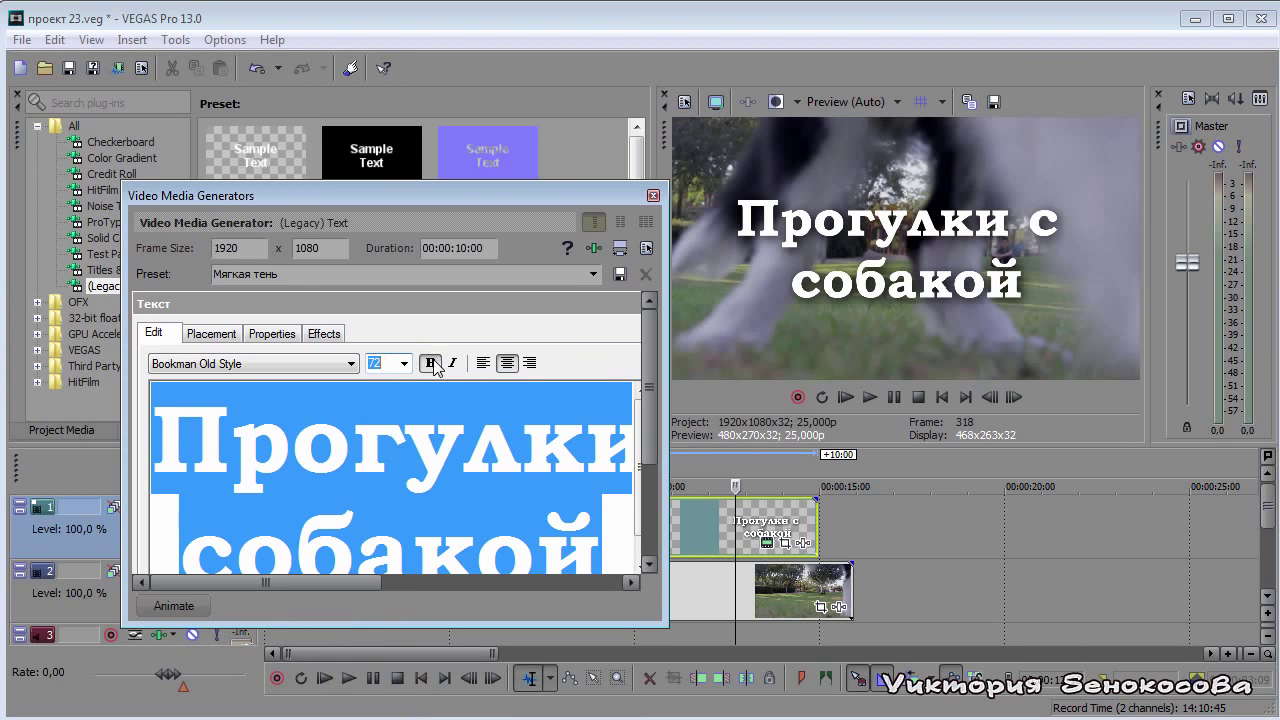
pyautogui.click(432, 364)
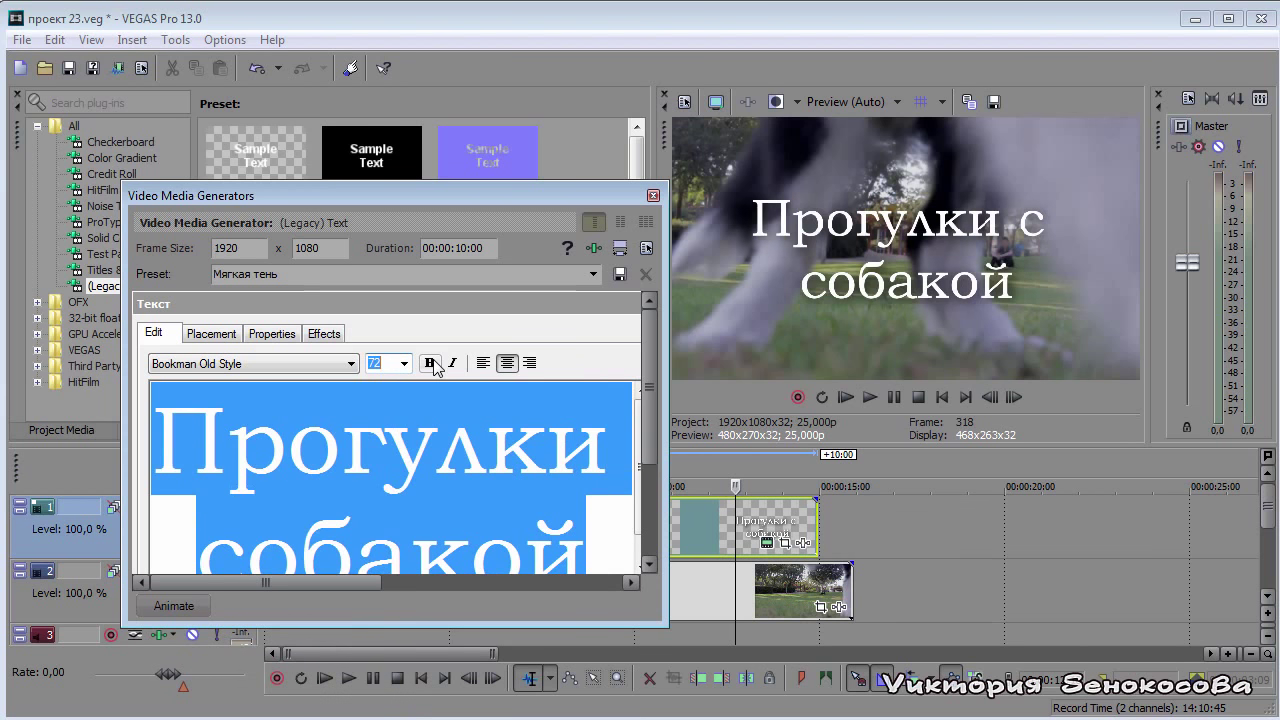
pyautogui.click(452, 364)
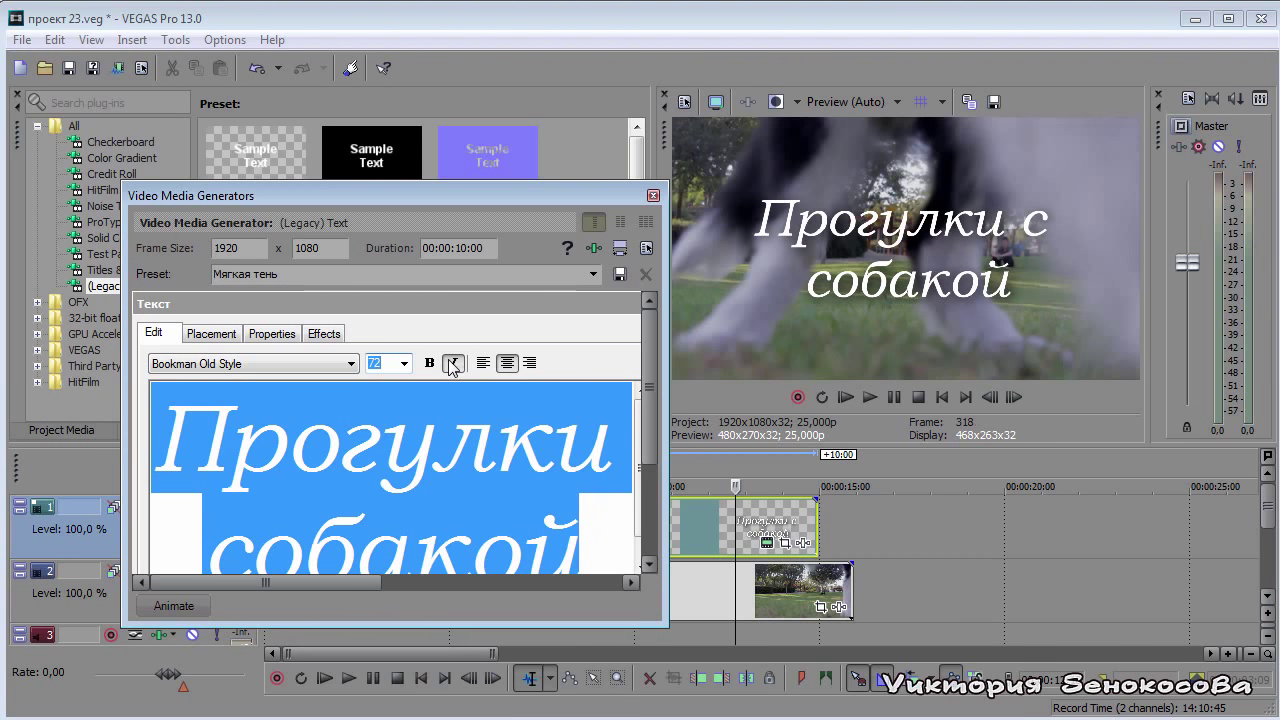
pyautogui.click(452, 364)
pyautogui.click(429, 363)
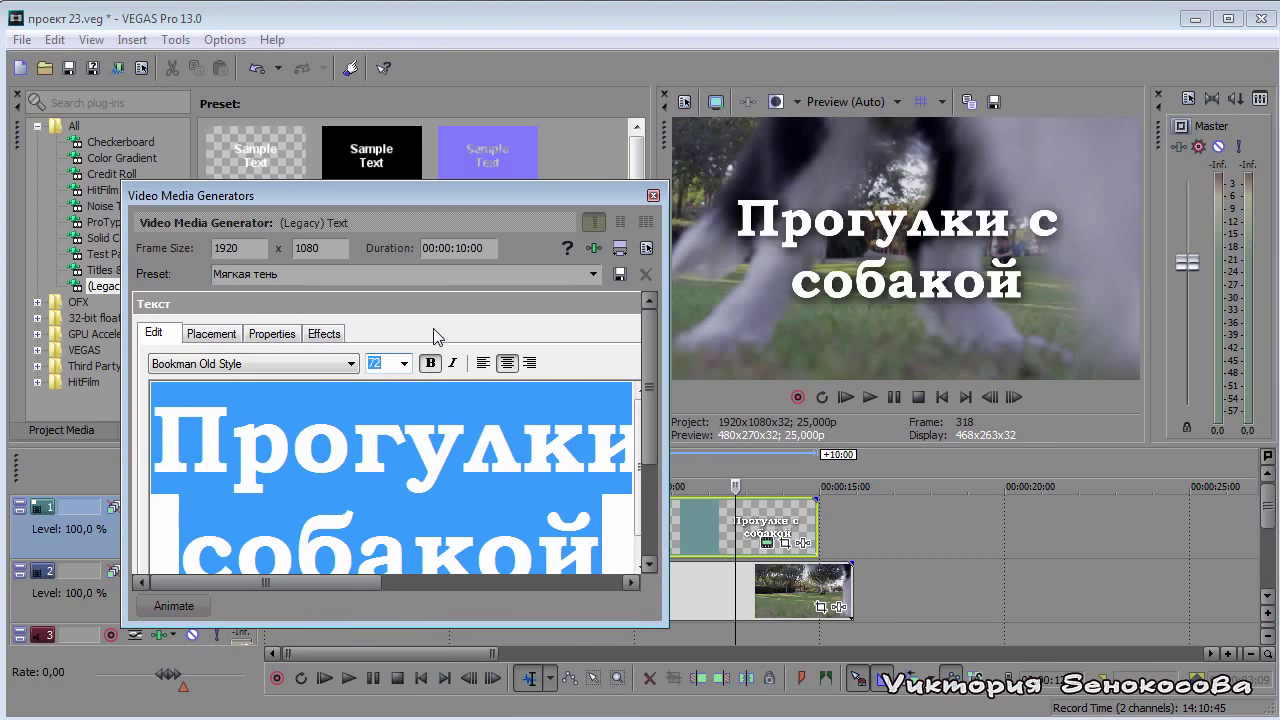
pyautogui.click(483, 364)
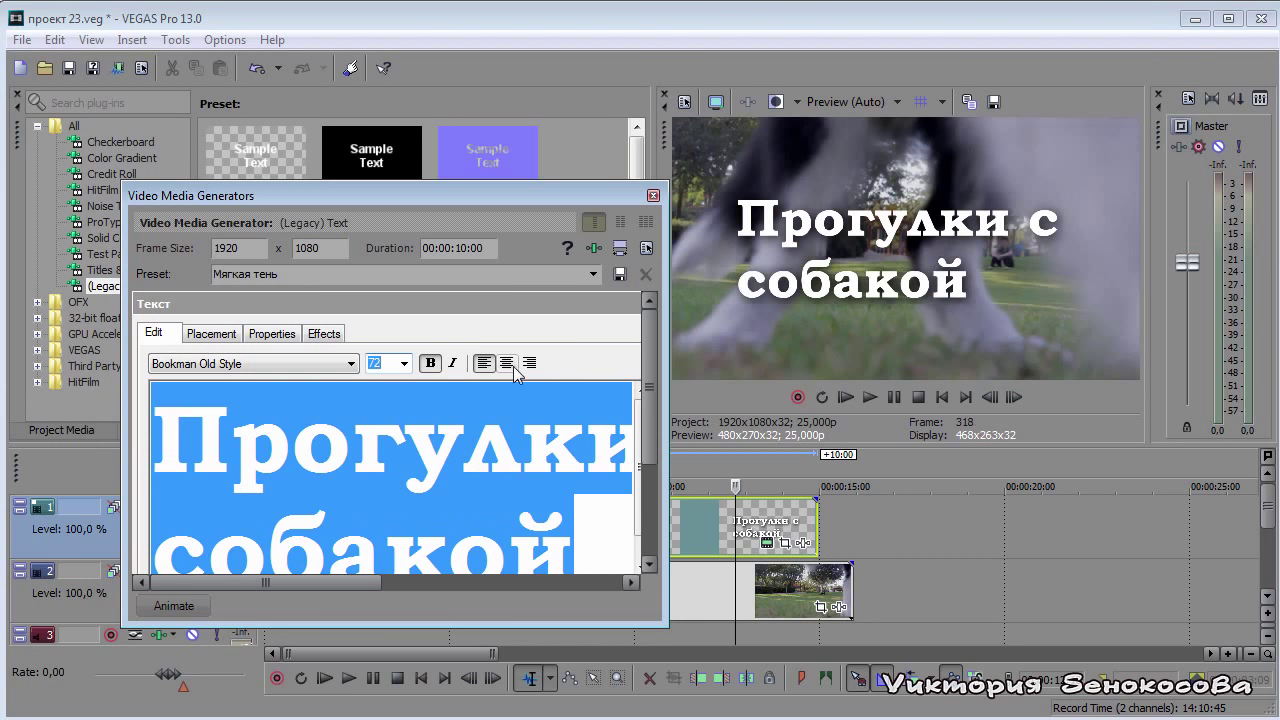
pyautogui.click(507, 363)
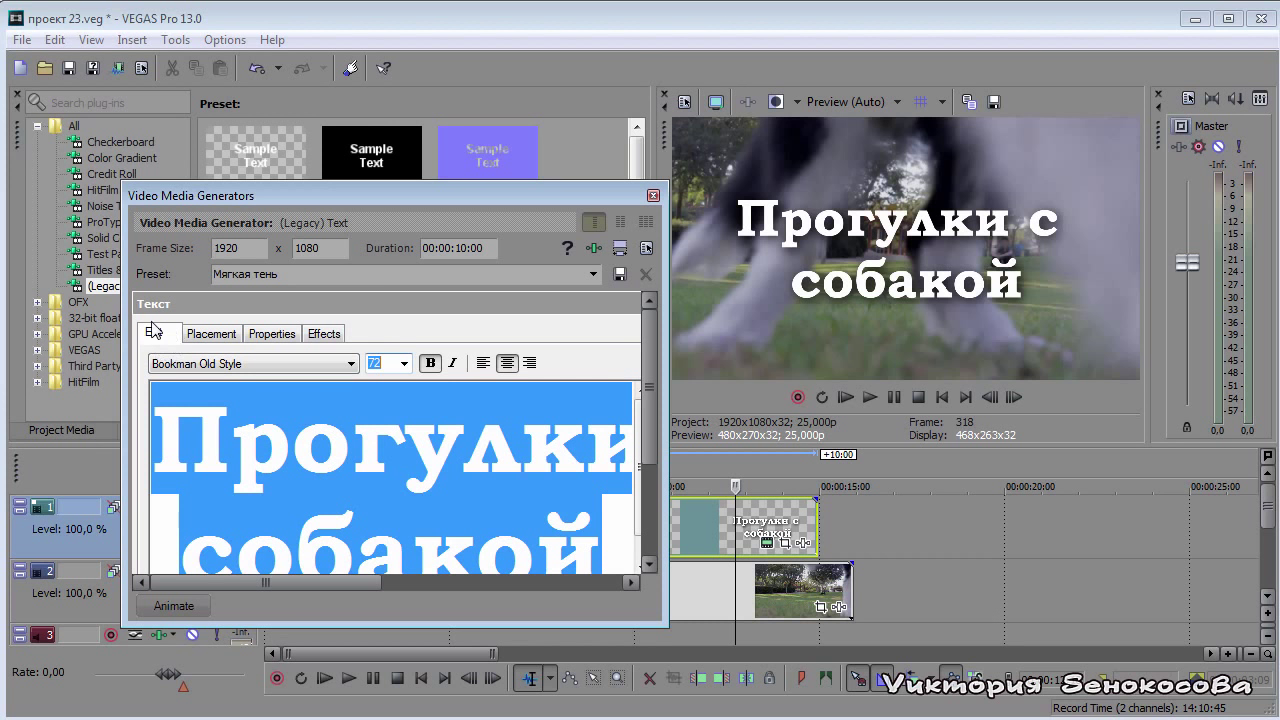
# Step: Enlarge the text generator window and set the size of the whole title text to 18
pyautogui.click(214, 336)
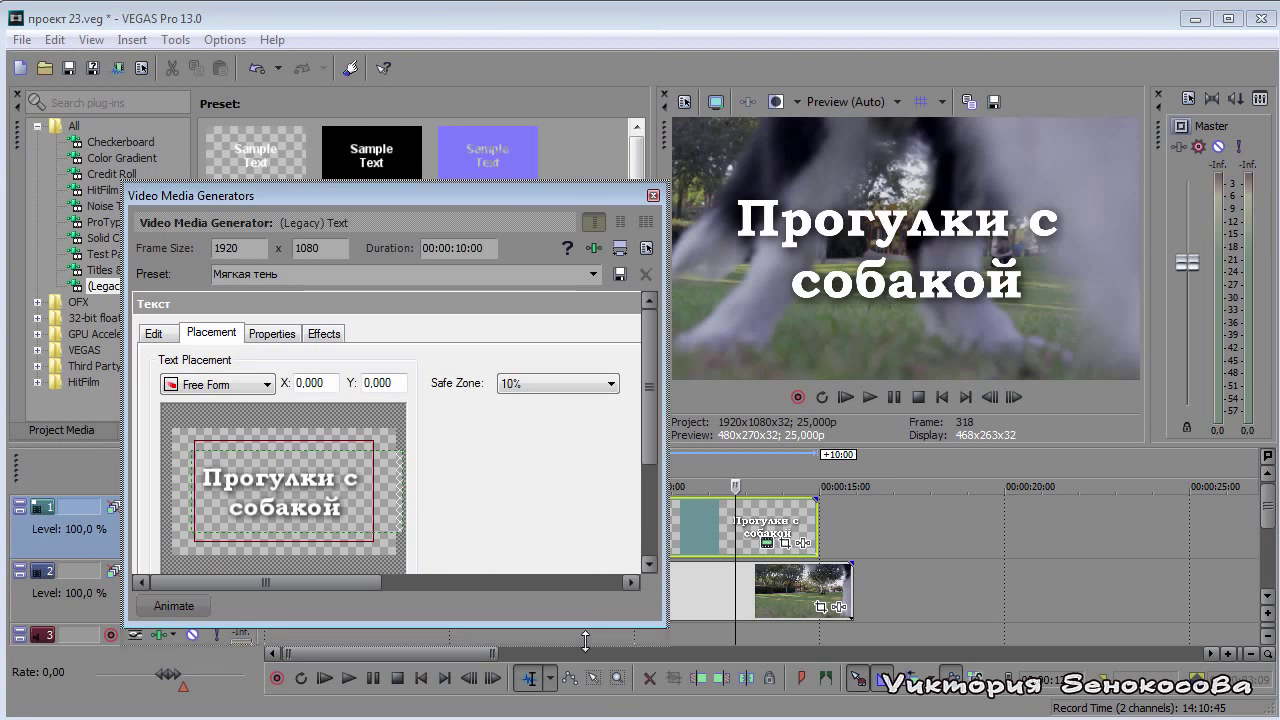
pyautogui.moveTo(586, 668); pyautogui.dragTo(586, 686)
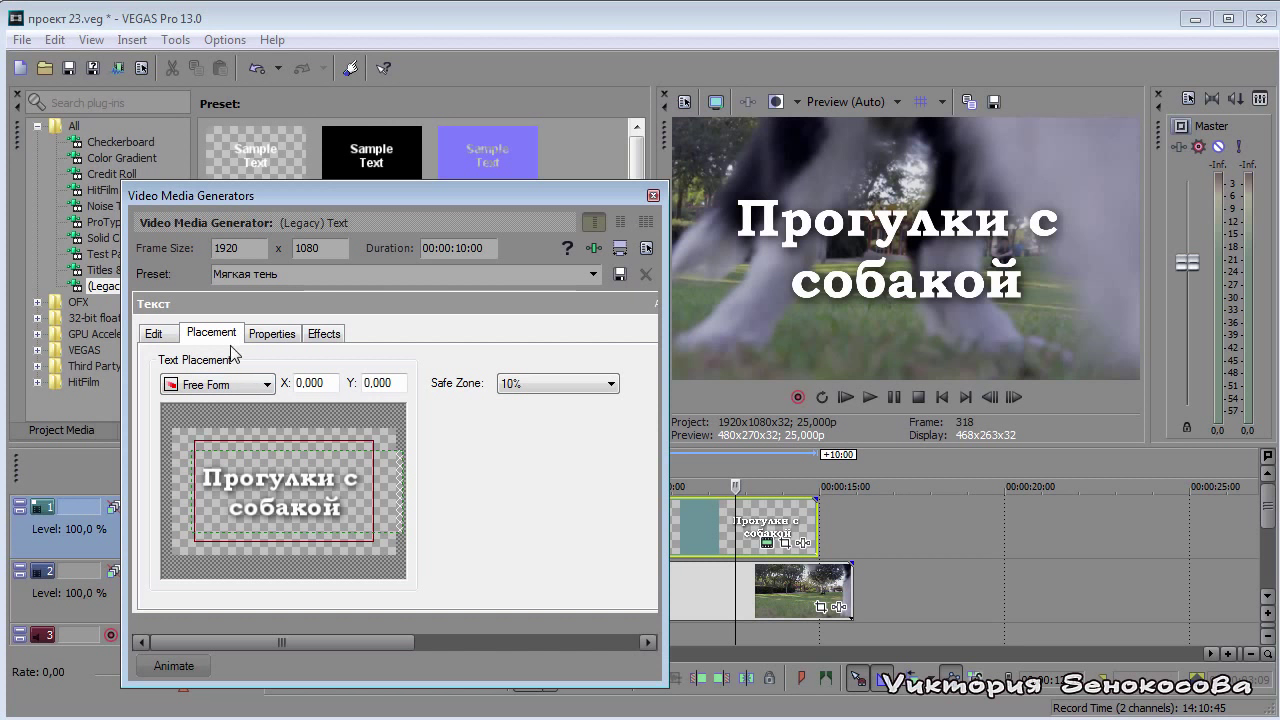
pyautogui.click(154, 334)
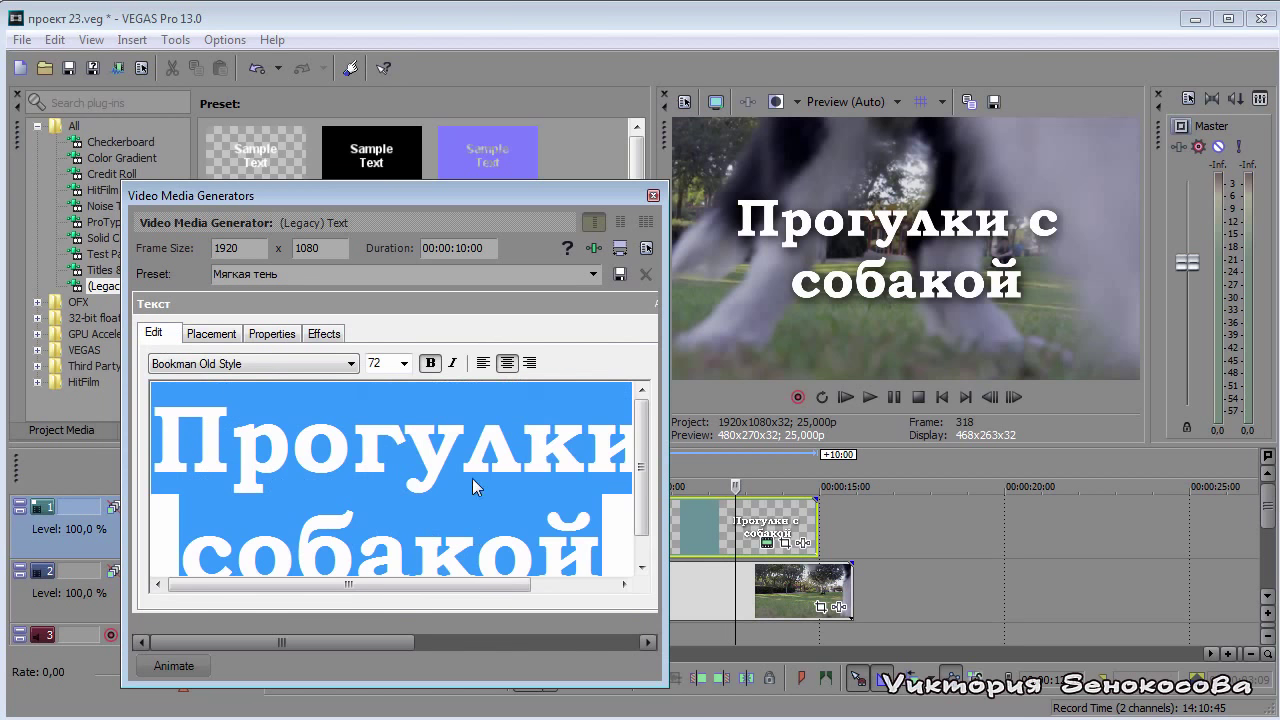
pyautogui.click(403, 363)
pyautogui.click(386, 474)
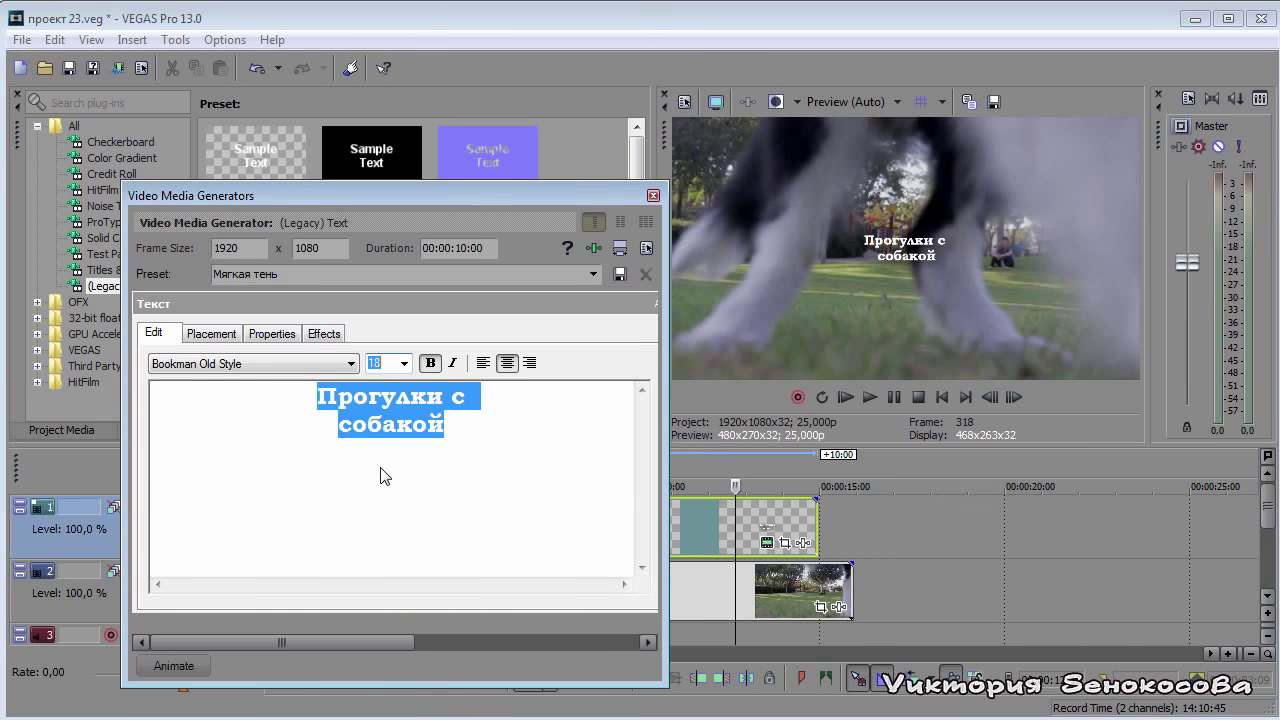
# Step: Move the title to the frame's upper-right corner at about X 0,674, Y -0,733, with the safe zone set to 5%
pyautogui.click(225, 334)
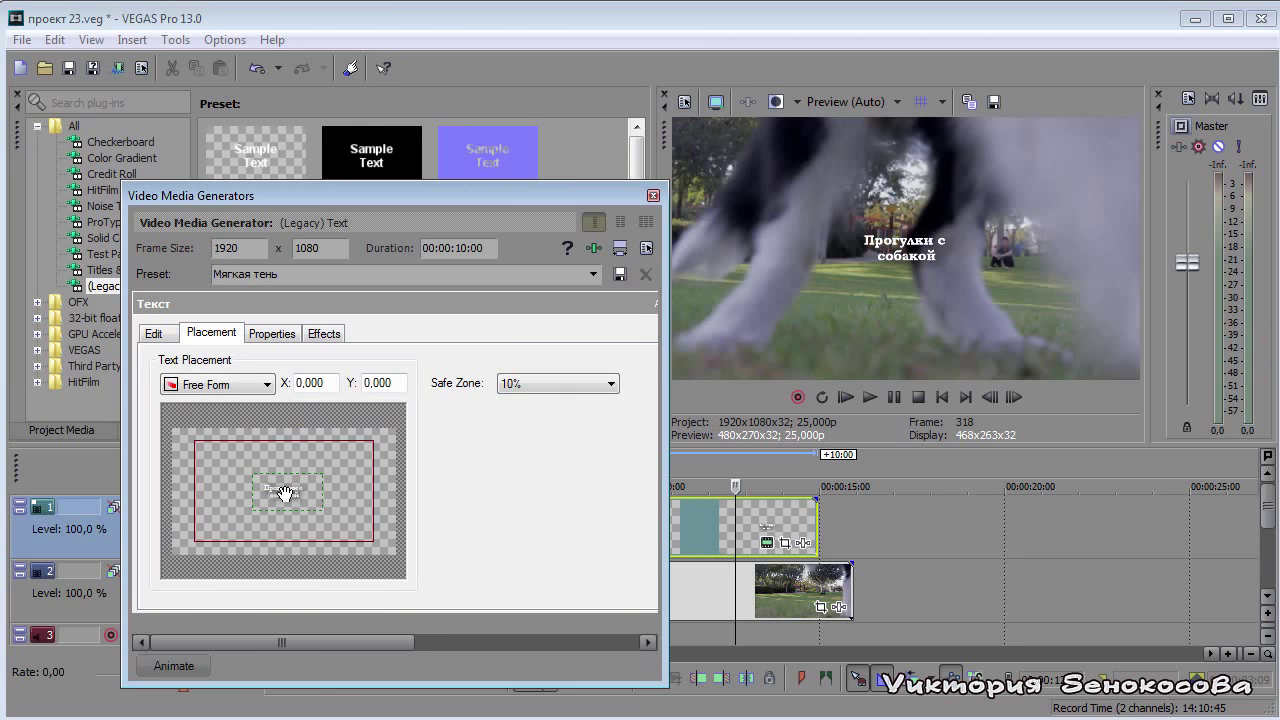
pyautogui.moveTo(285, 493); pyautogui.dragTo(354, 453)
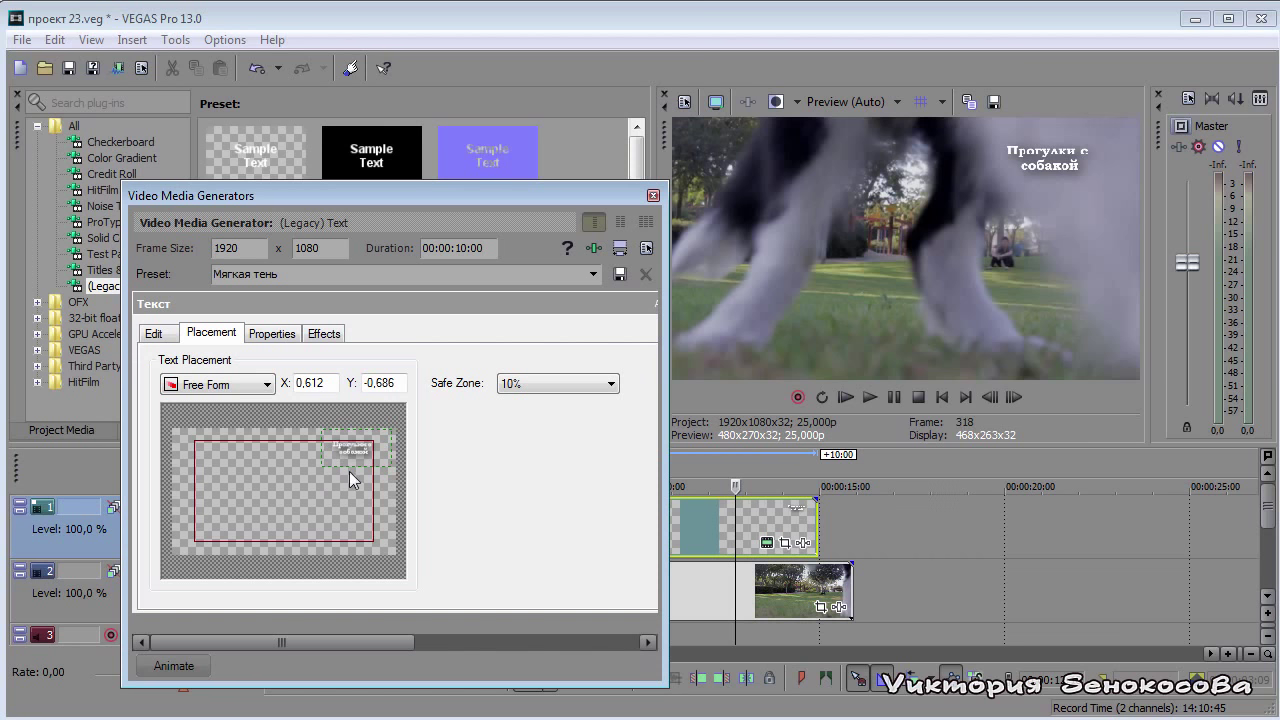
pyautogui.click(607, 385)
pyautogui.click(548, 421)
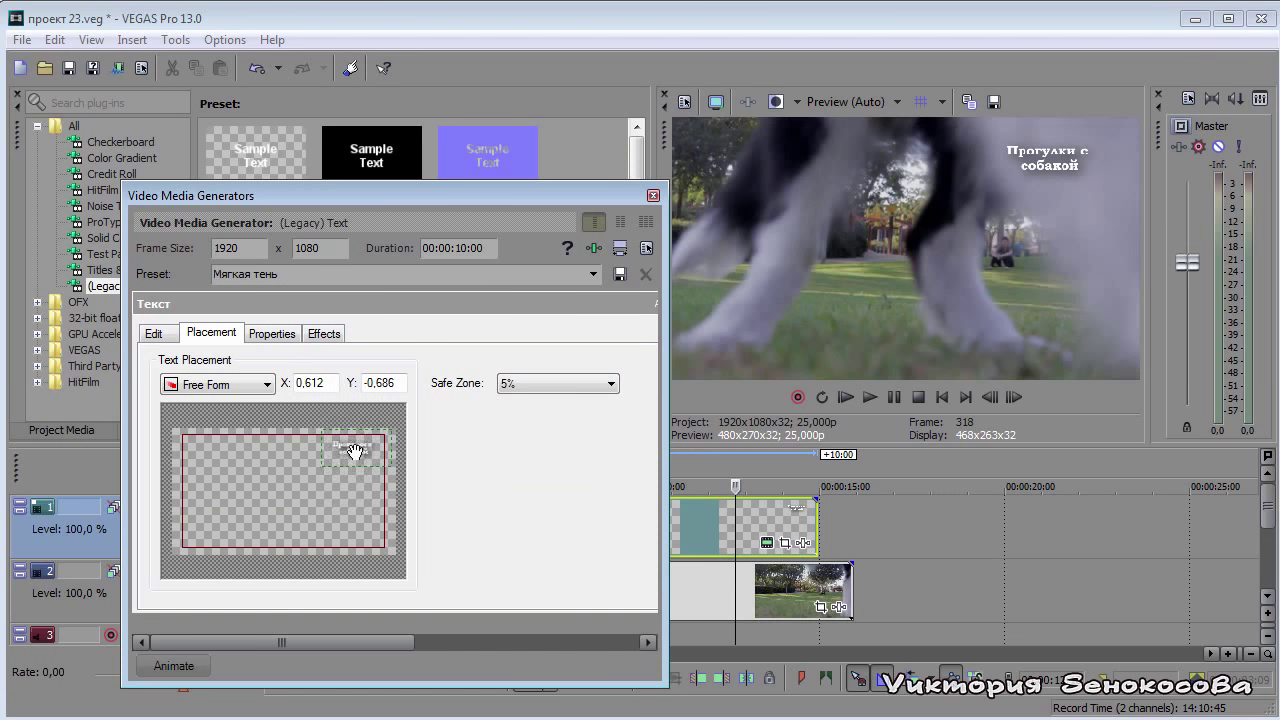
pyautogui.moveTo(351, 451); pyautogui.dragTo(360, 450)
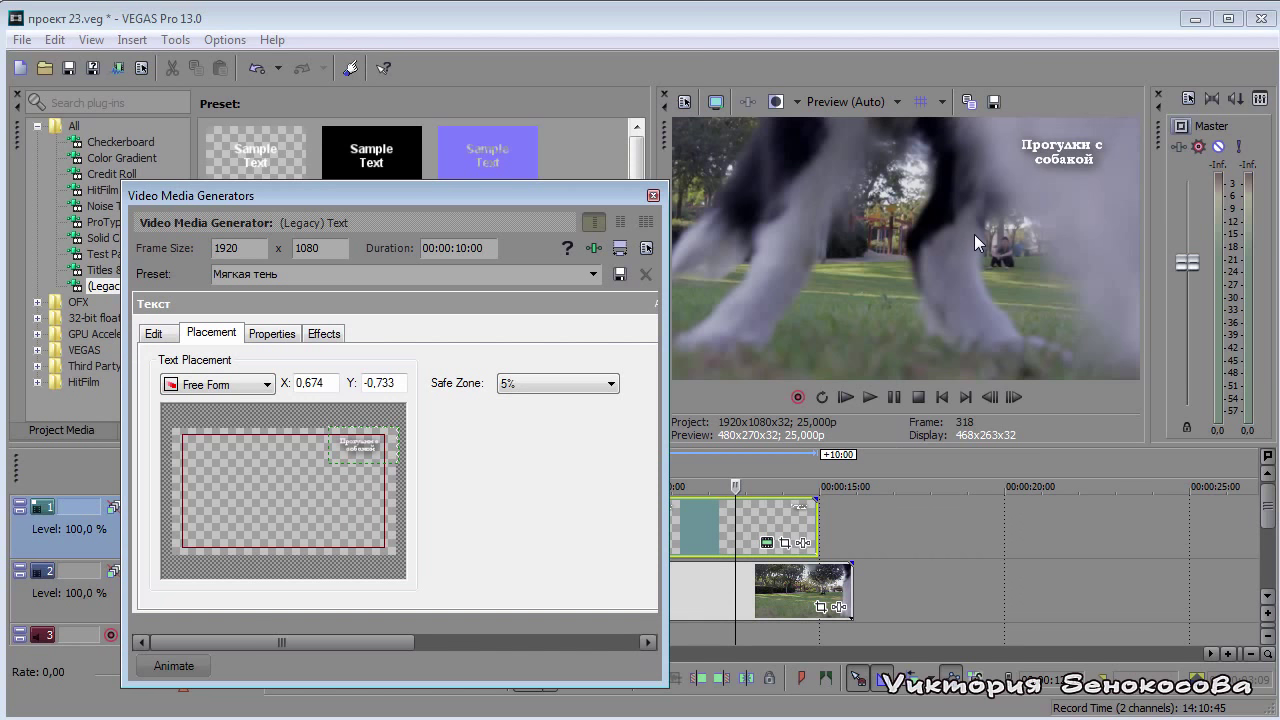
# Step: Try making the title's text colour nearly transparent, and restore its full opacity
pyautogui.click(272, 333)
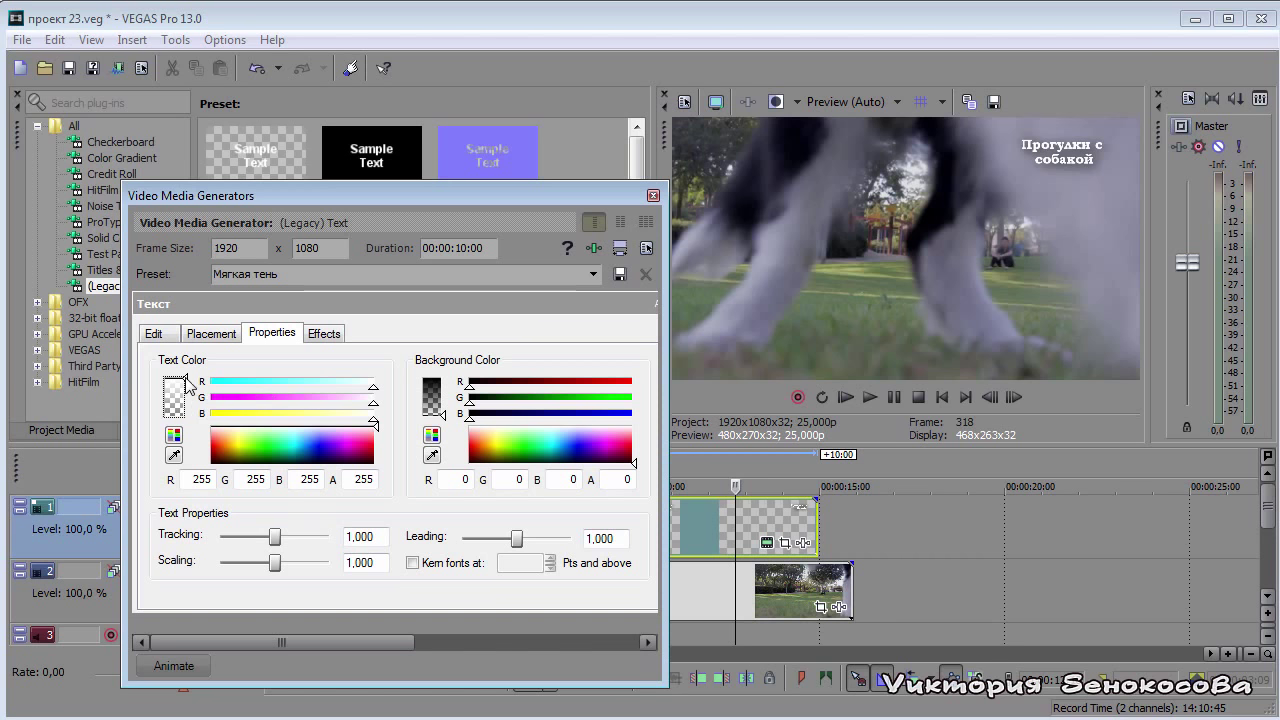
pyautogui.moveTo(186, 384); pyautogui.dragTo(190, 428)
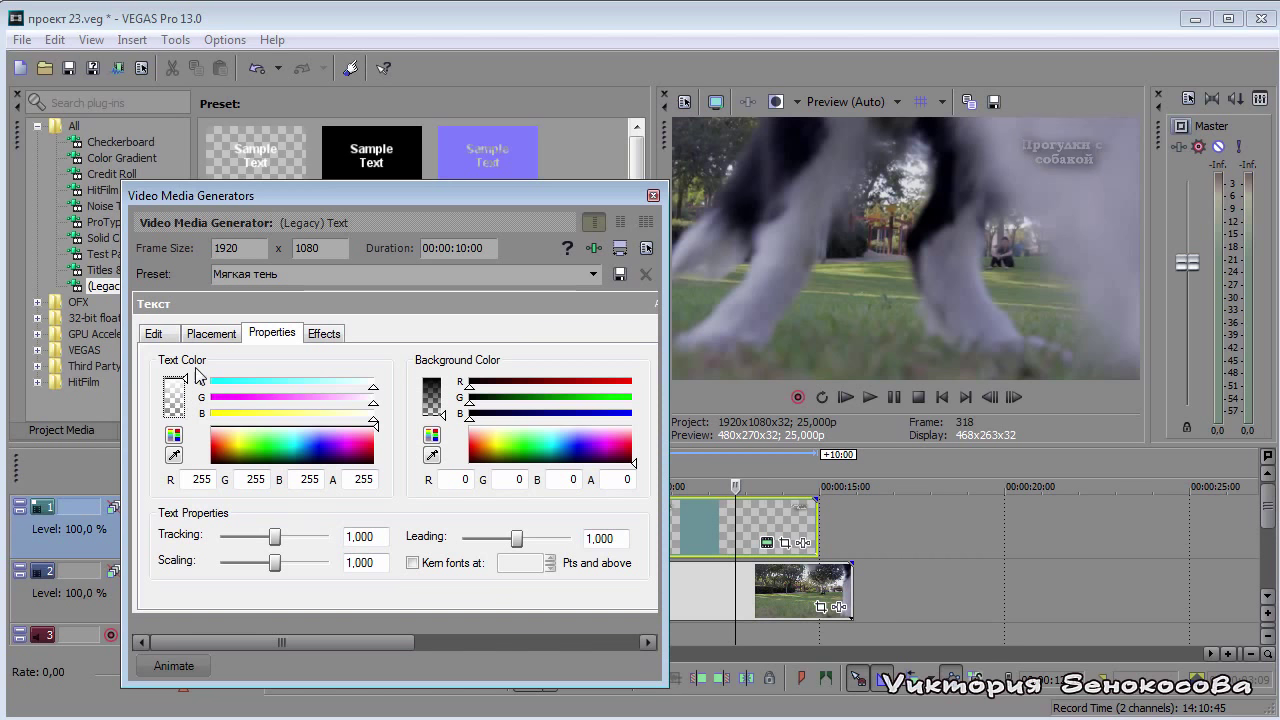
pyautogui.click(195, 382)
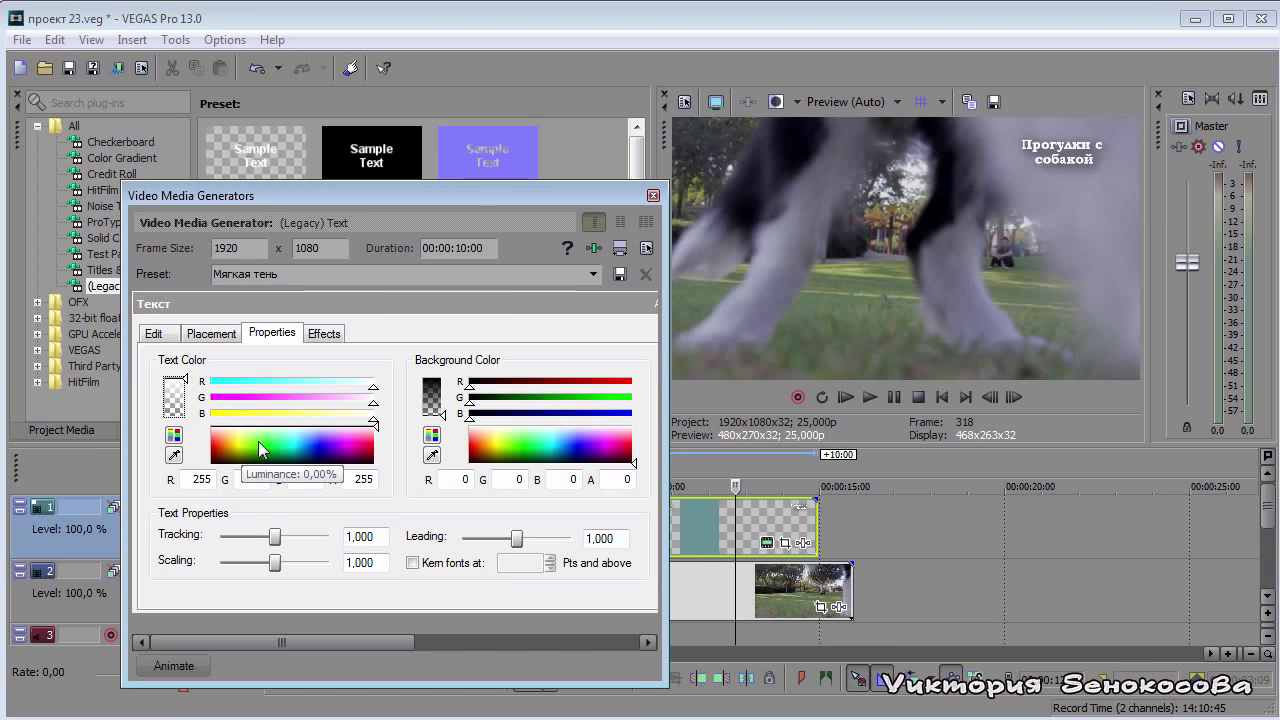
# Step: Try a blue and a pale yellow text colour on the title at full opacity
pyautogui.click(320, 450)
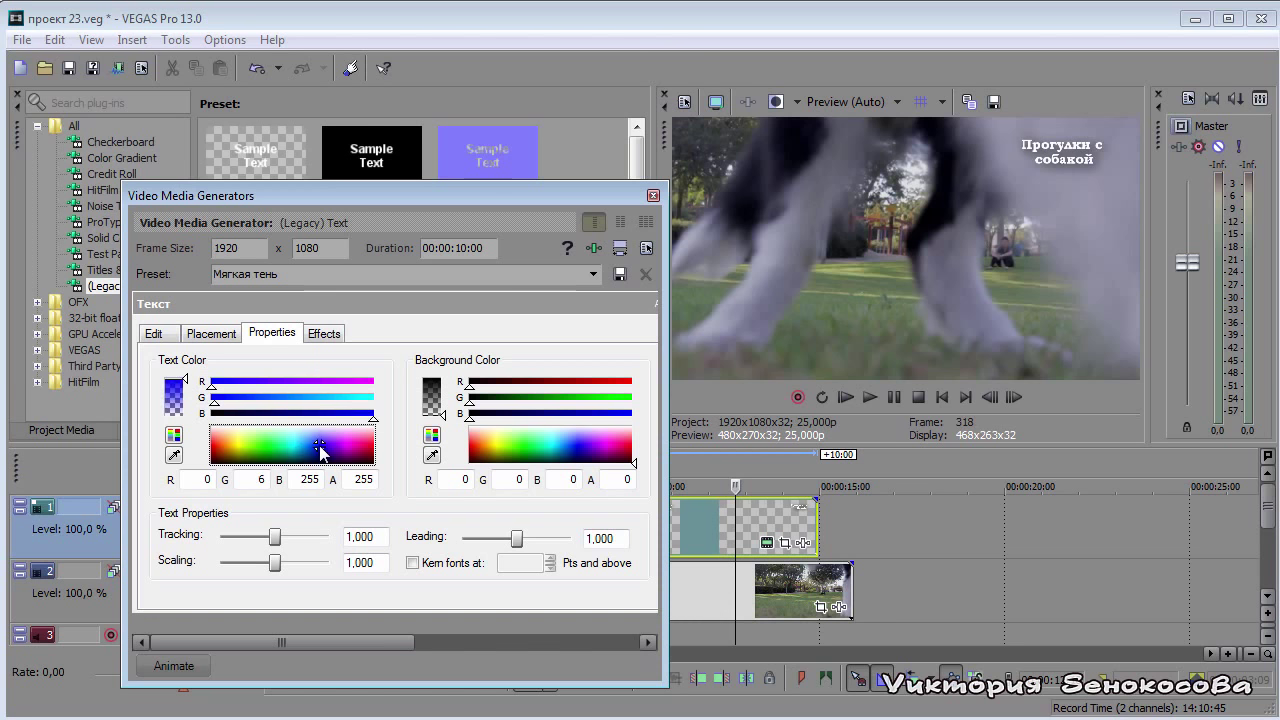
pyautogui.click(241, 431)
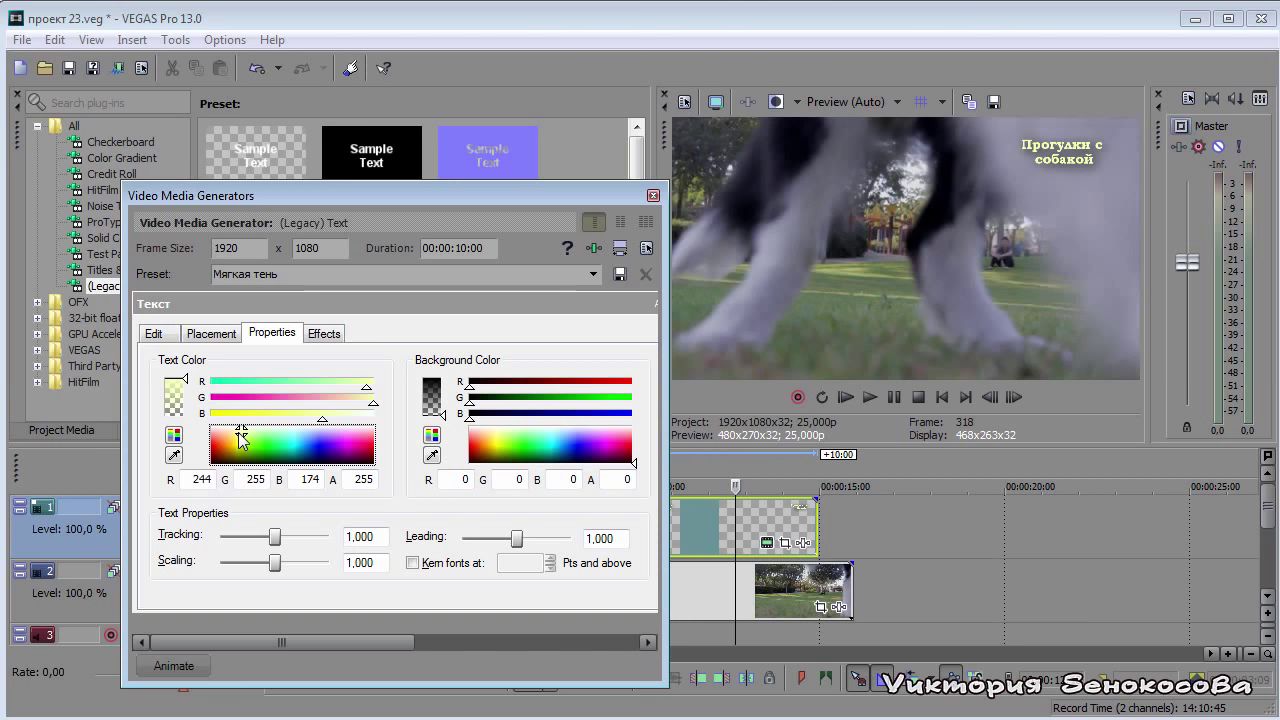
pyautogui.moveTo(185, 379)
pyautogui.mouseDown()
pyautogui.moveTo(186, 404)
pyautogui.moveTo(197, 377)
pyautogui.moveTo(197, 405)
pyautogui.moveTo(197, 378)
pyautogui.mouseUp()
# Step: Switch the text colour to HSL mode and sample the violet of the "Прозрачный текст" preset thumbnail as the title's colour
pyautogui.click(174, 434)
pyautogui.click(174, 455)
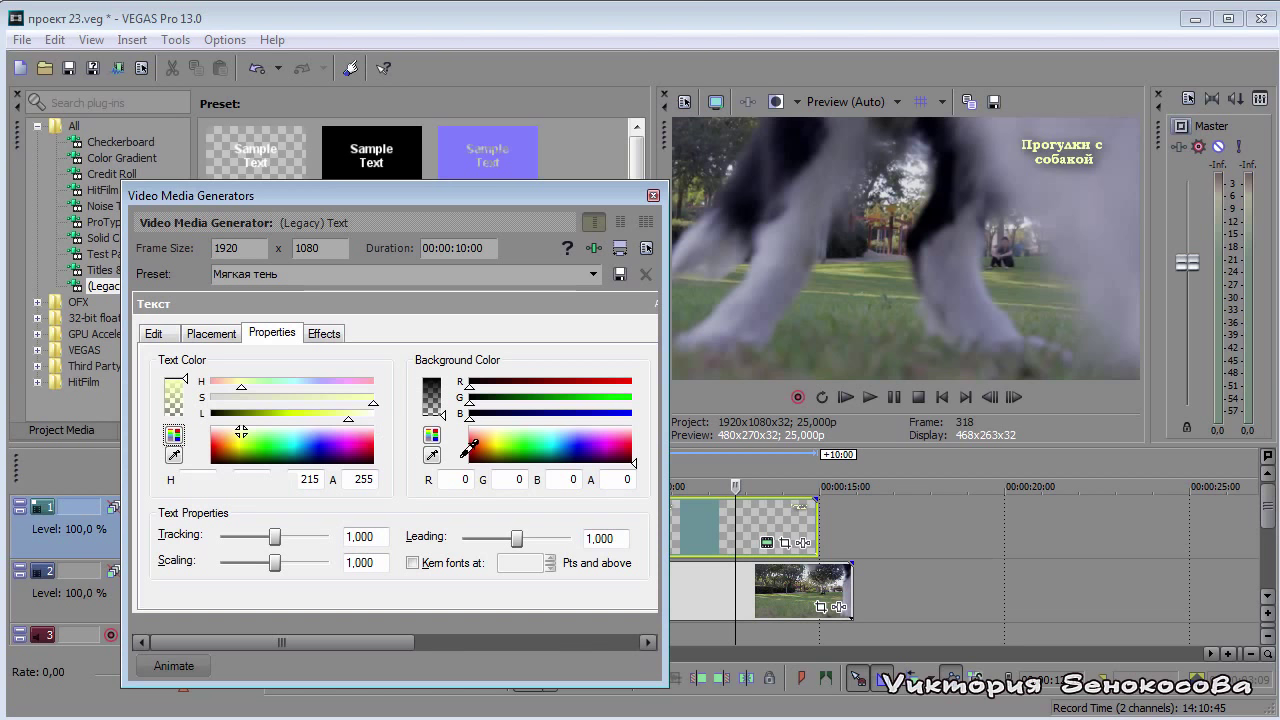
pyautogui.click(528, 138)
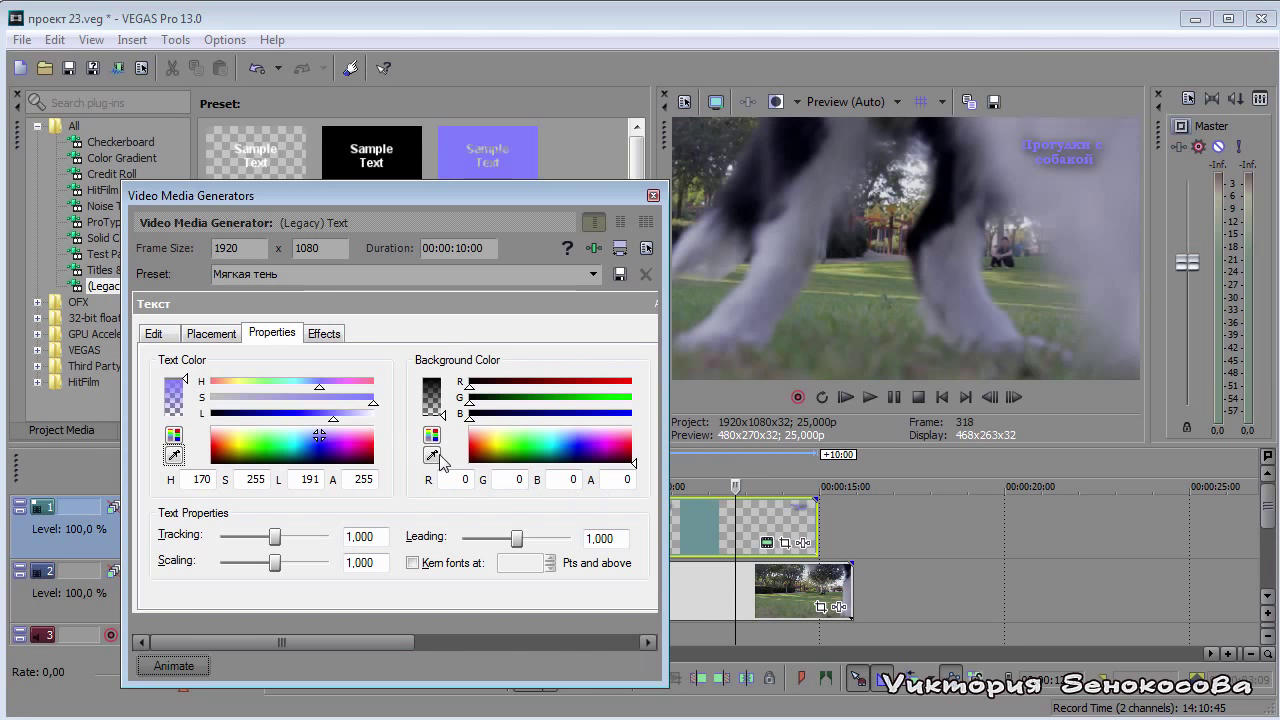
# Step: Try opaque and semi-transparent black backgrounds behind the title, and restore the fully transparent background
pyautogui.moveTo(445, 418); pyautogui.dragTo(449, 374)
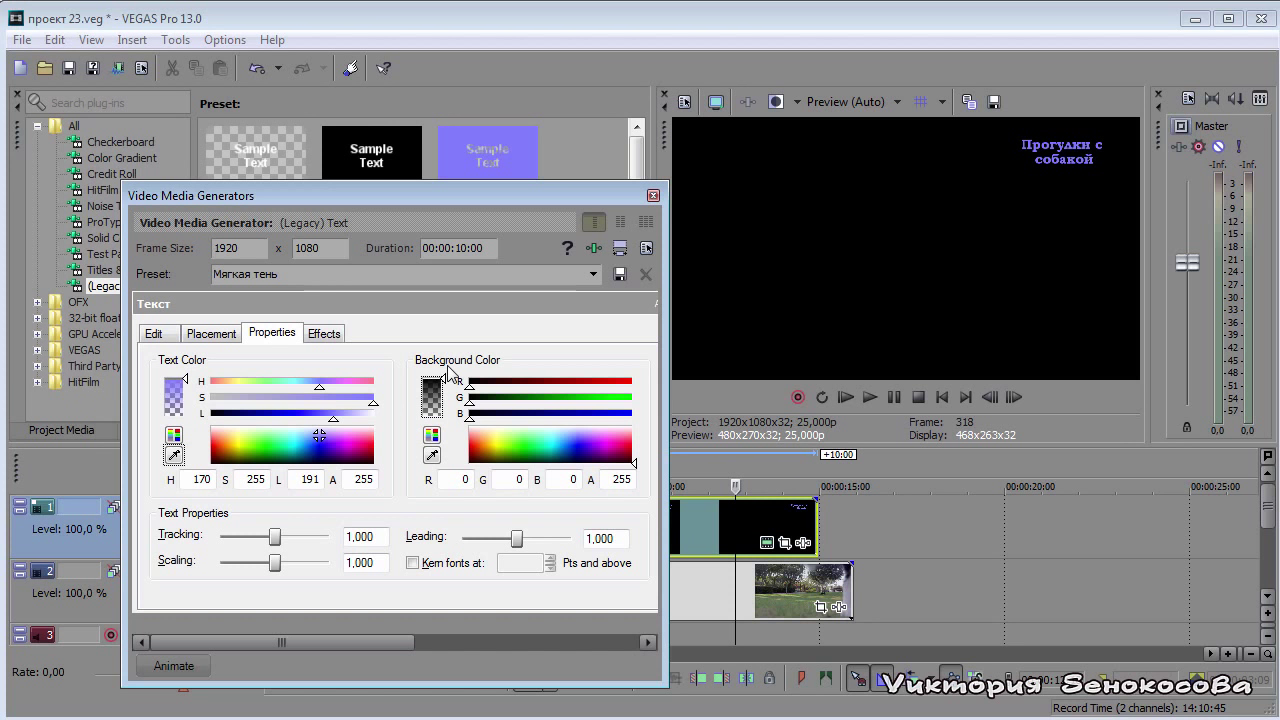
pyautogui.moveTo(450, 378); pyautogui.dragTo(452, 440)
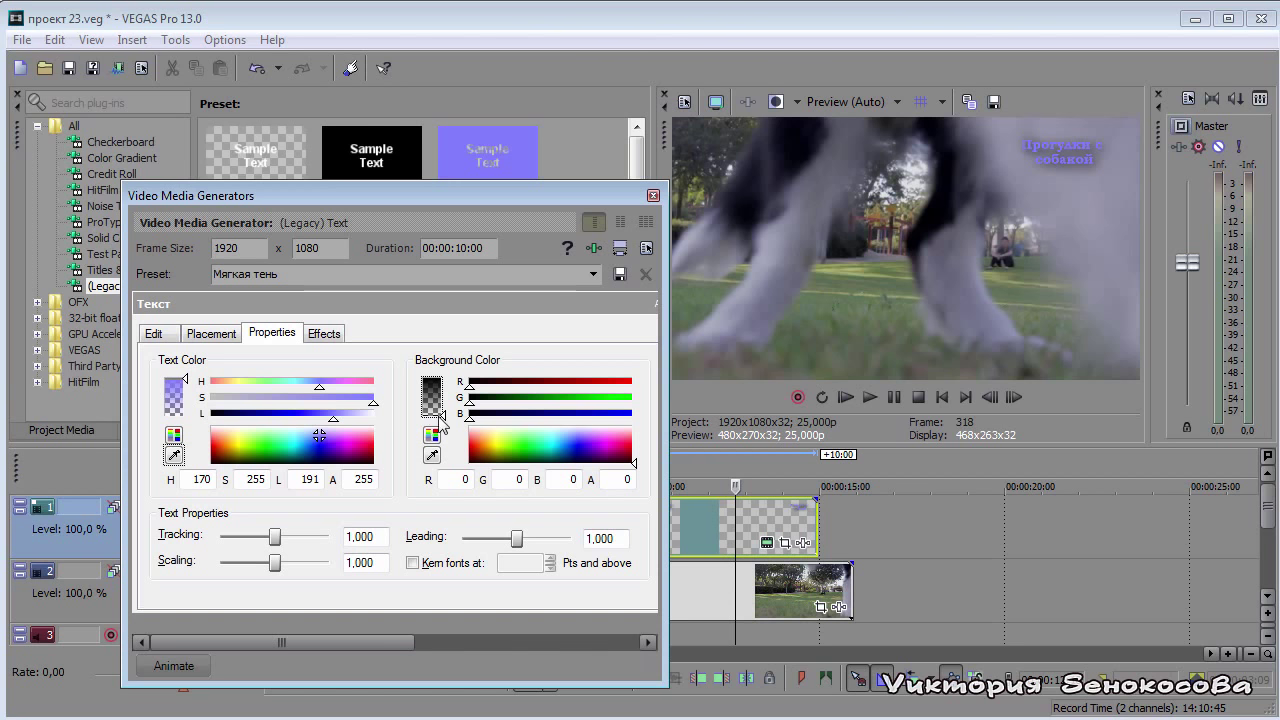
pyautogui.moveTo(449, 426); pyautogui.dragTo(446, 404)
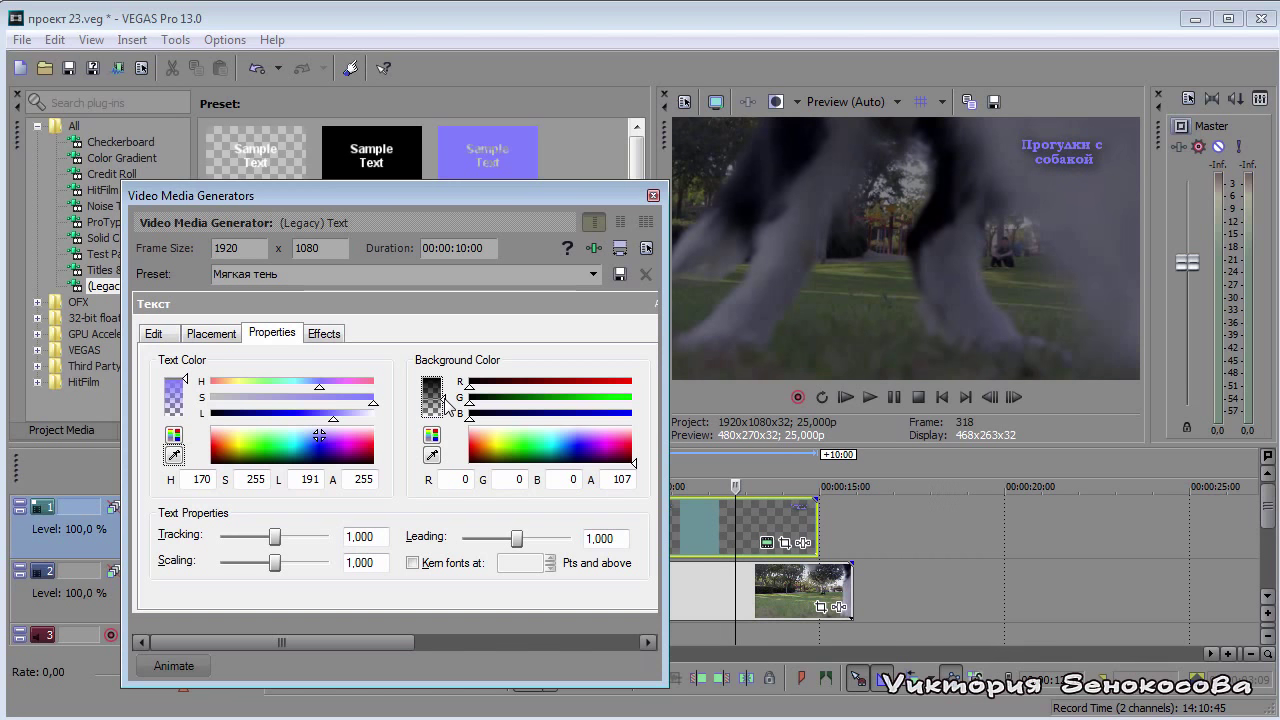
pyautogui.moveTo(446, 404); pyautogui.dragTo(447, 430)
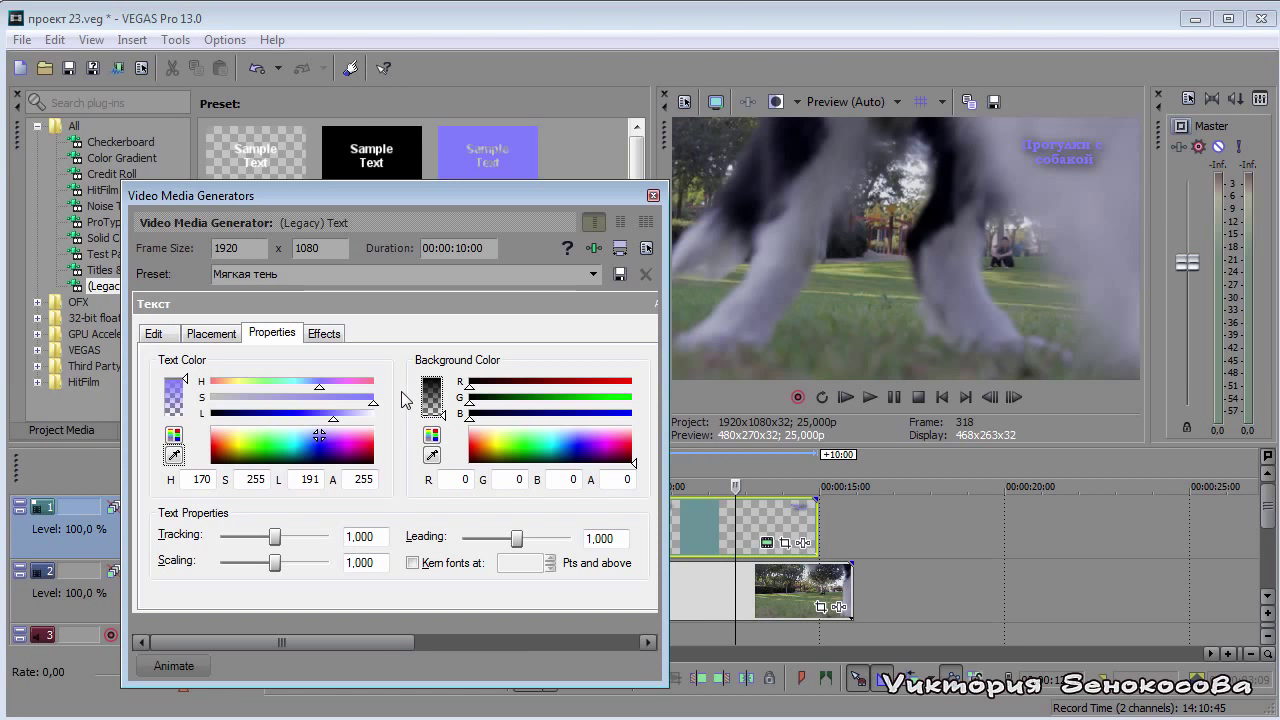
# Step: Compare the title with and without its drawn shadow, leaving the shadow enabled
pyautogui.click(328, 336)
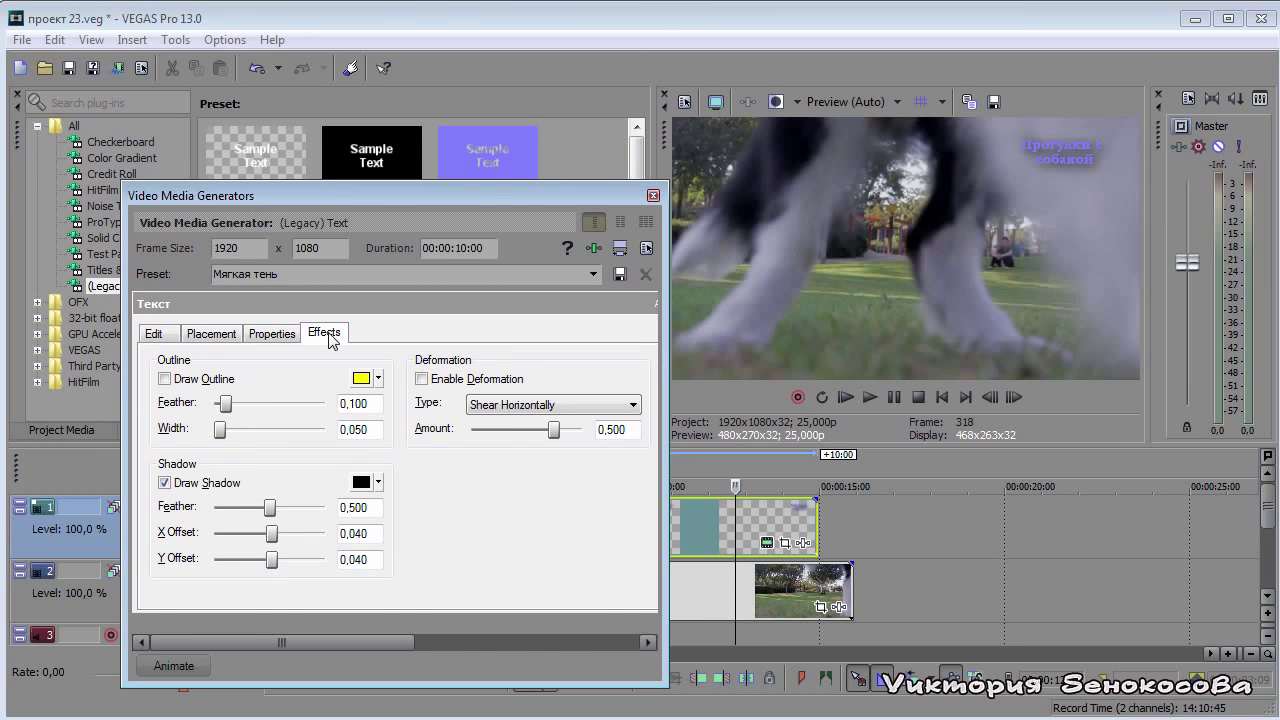
pyautogui.click(166, 484)
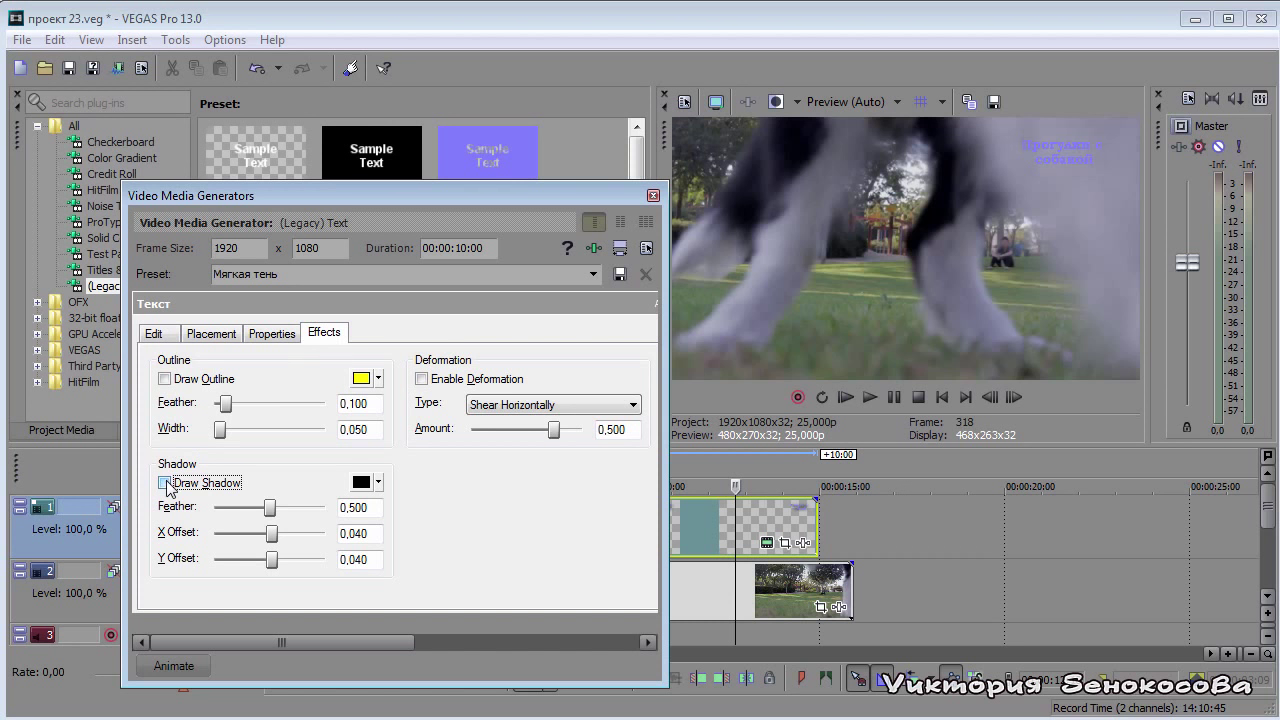
pyautogui.click(166, 484)
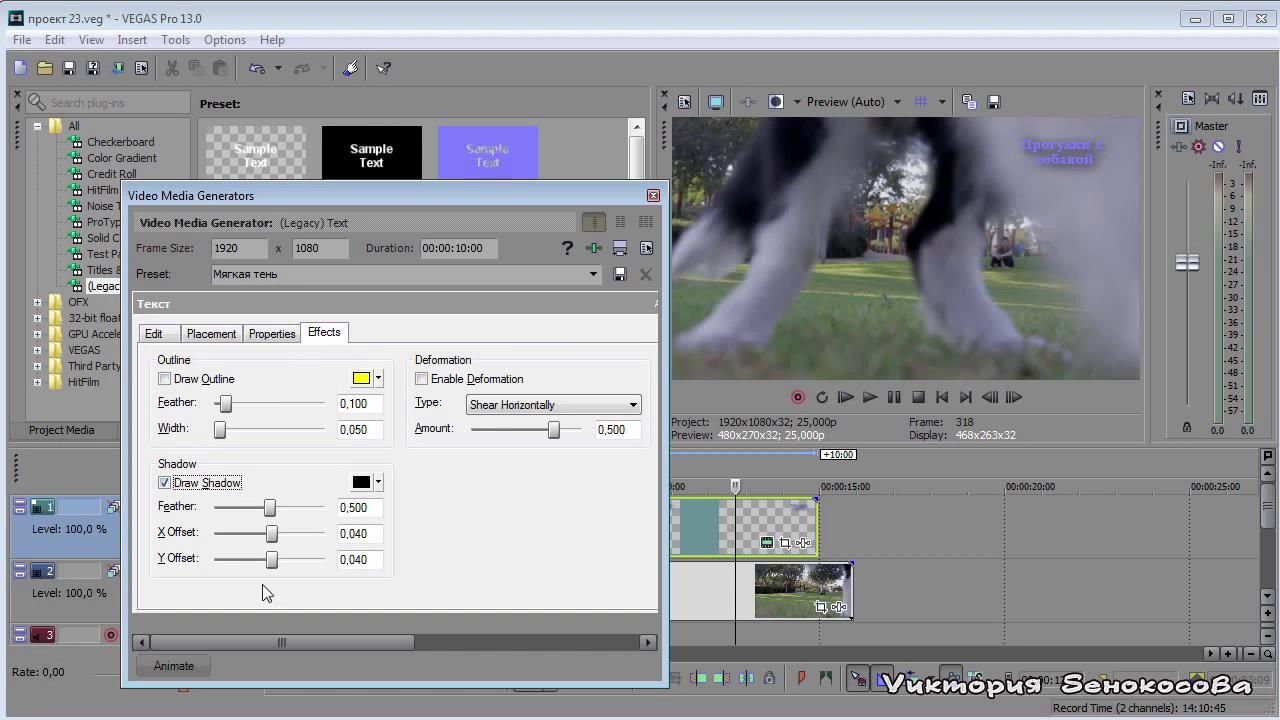
pyautogui.click(165, 483)
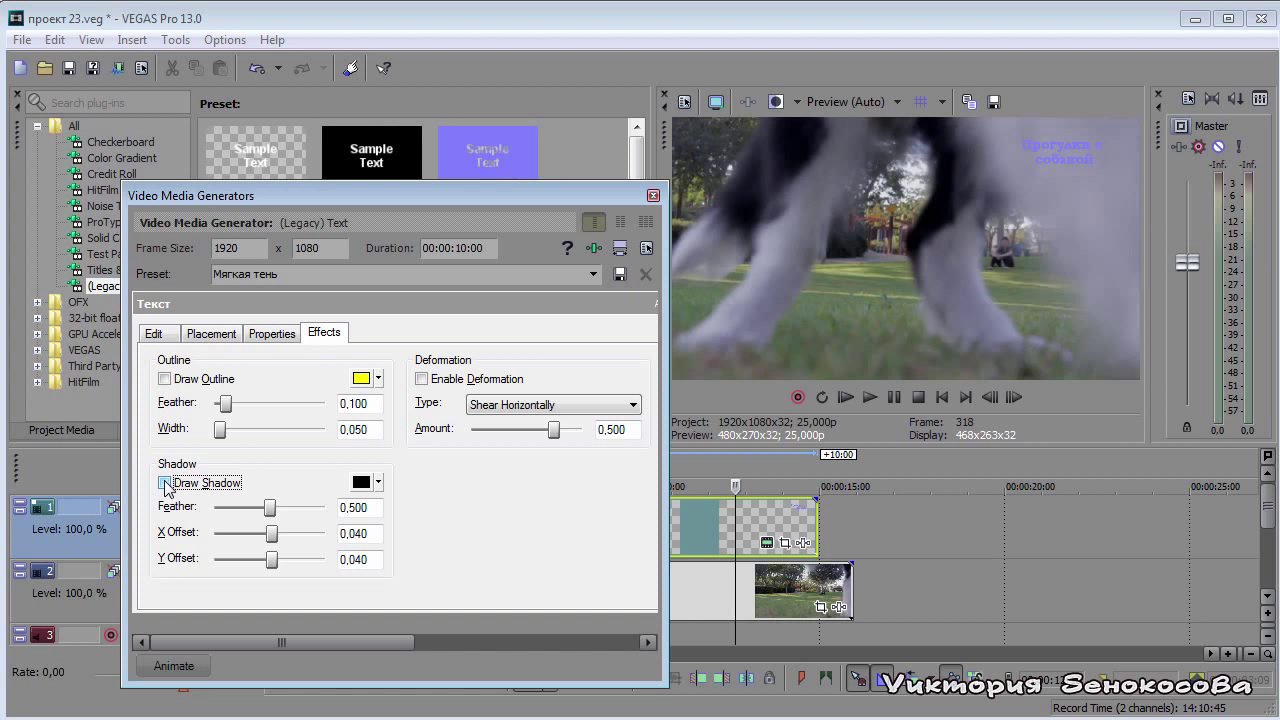
pyautogui.click(165, 483)
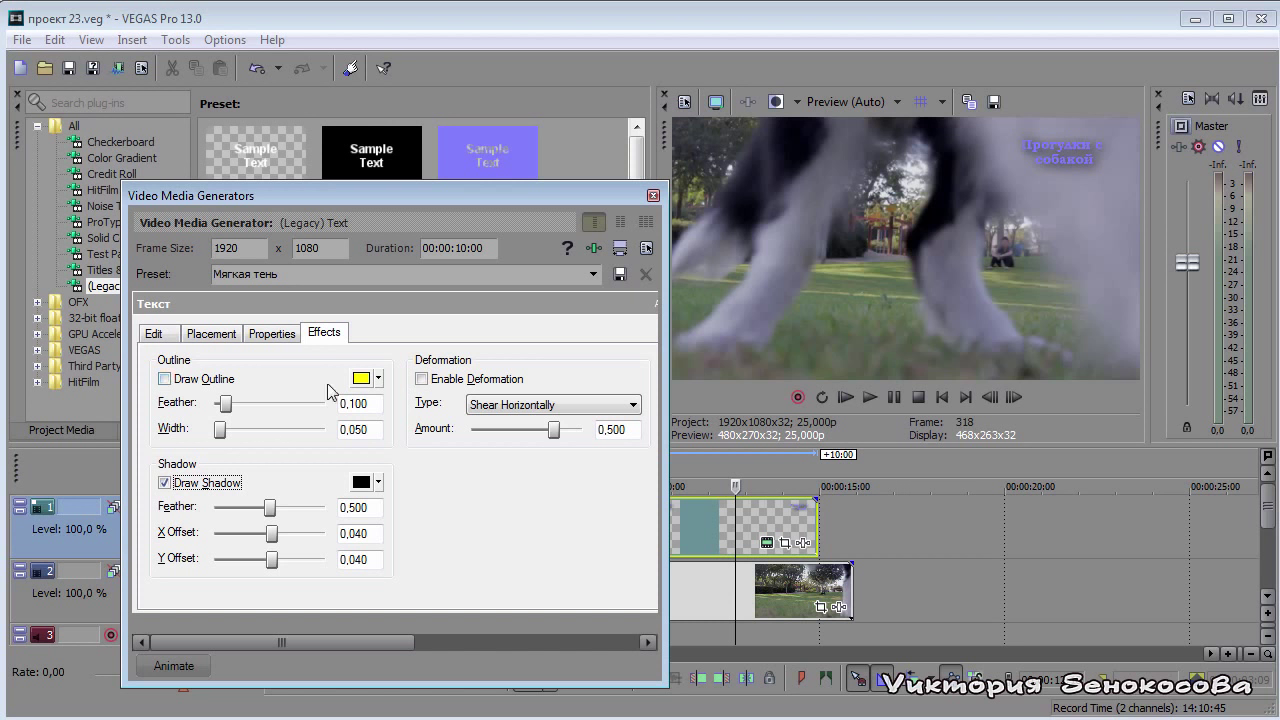
# Step: Enable the title's outline and check its colour options, keeping the yellow outline colour
pyautogui.click(165, 380)
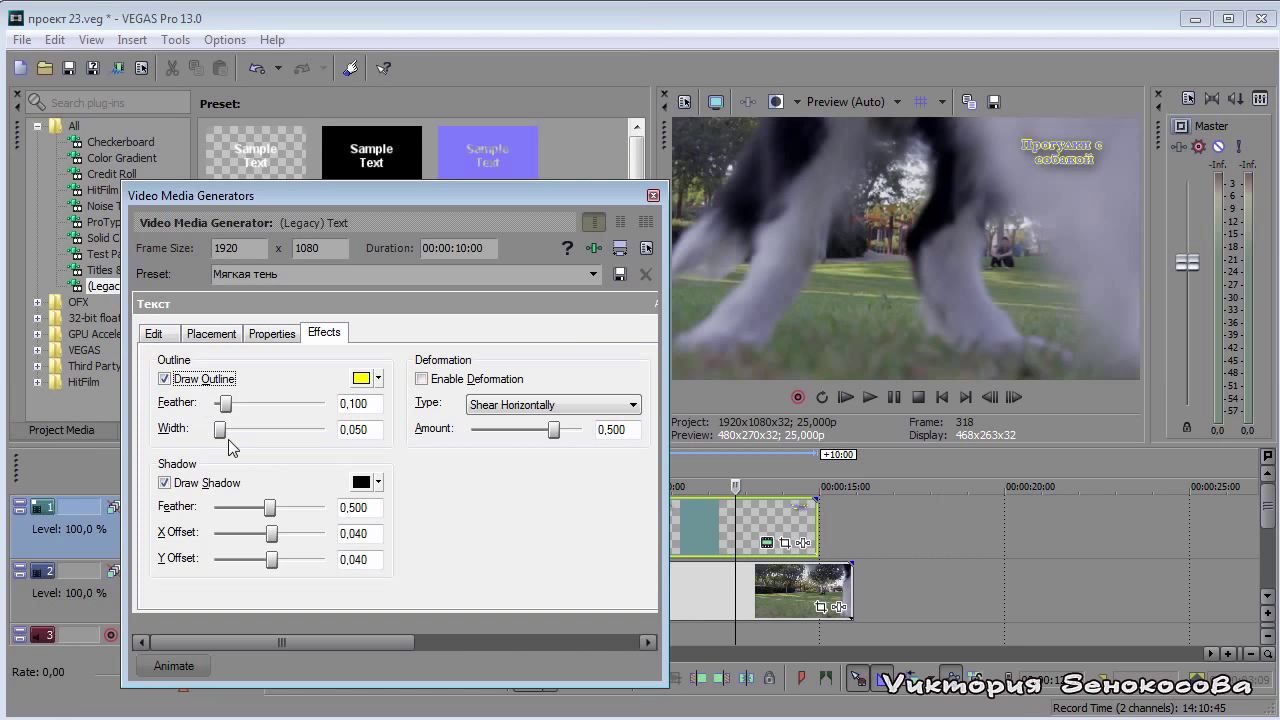
pyautogui.click(378, 379)
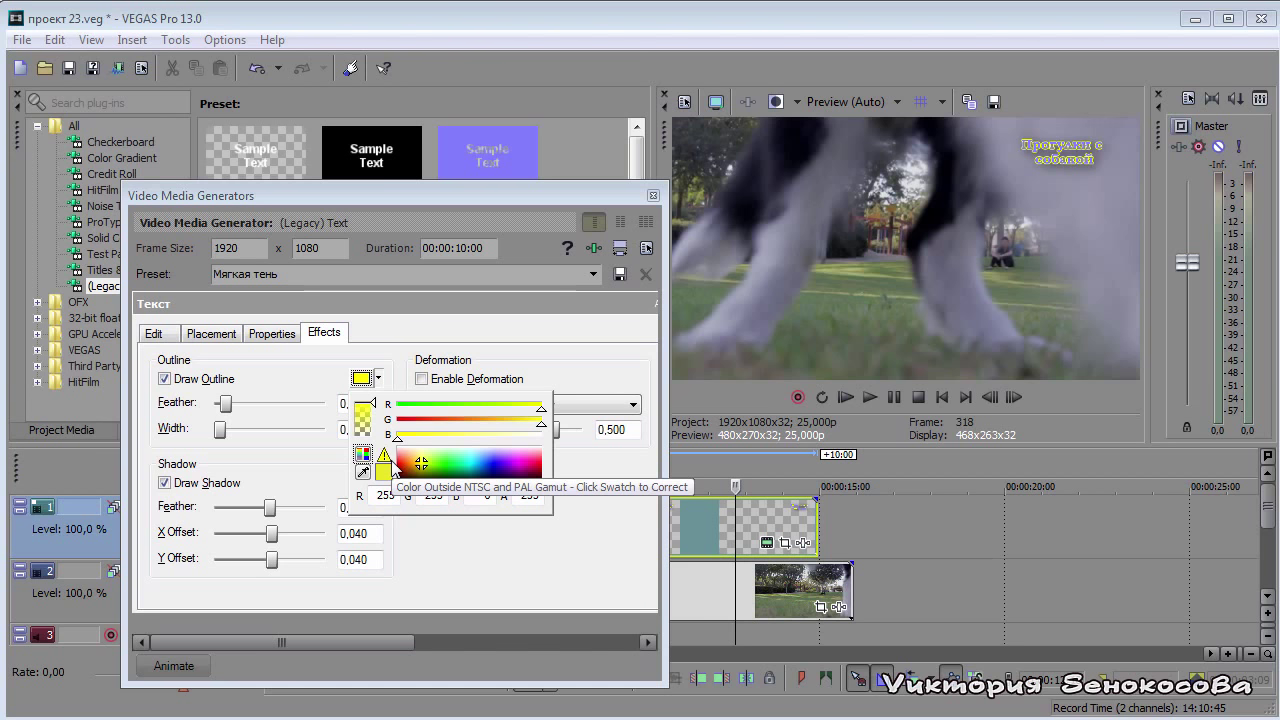
pyautogui.click(381, 382)
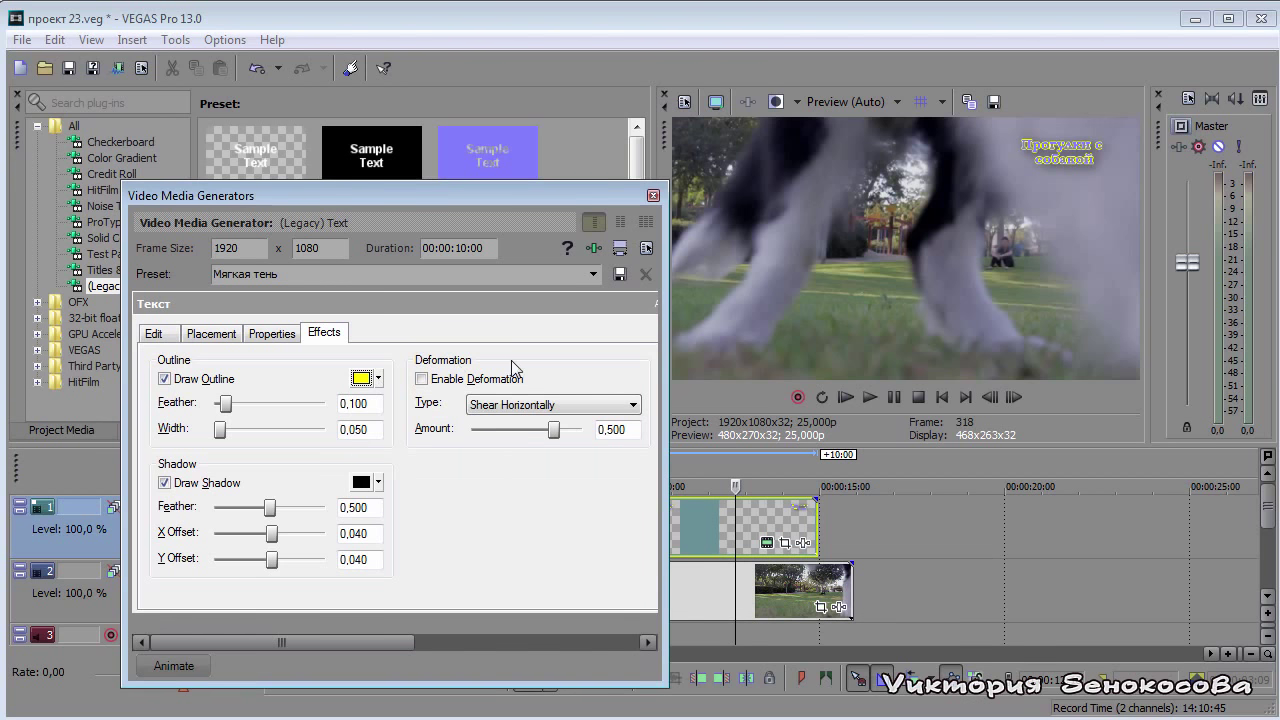
# Step: Enable deformation on the title and try the Shear Vertically, Squish Top, Squish from Left and Compress Vertically types
pyautogui.click(422, 380)
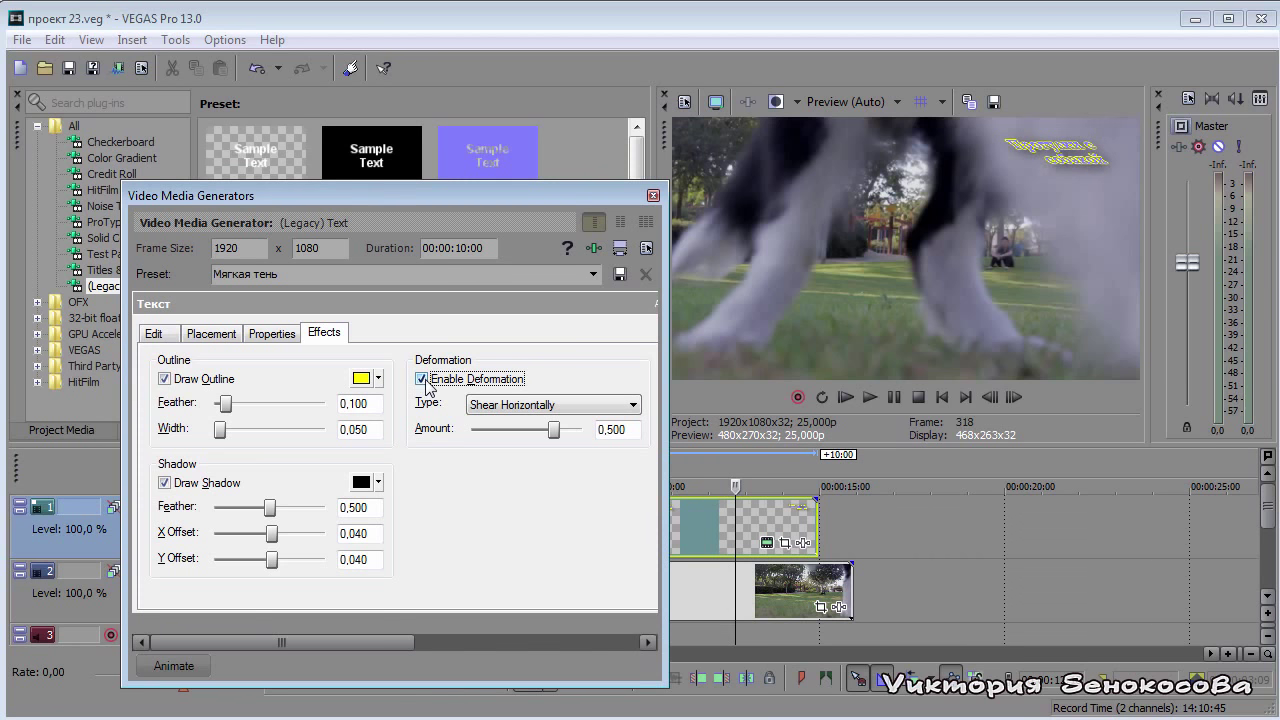
pyautogui.click(598, 405)
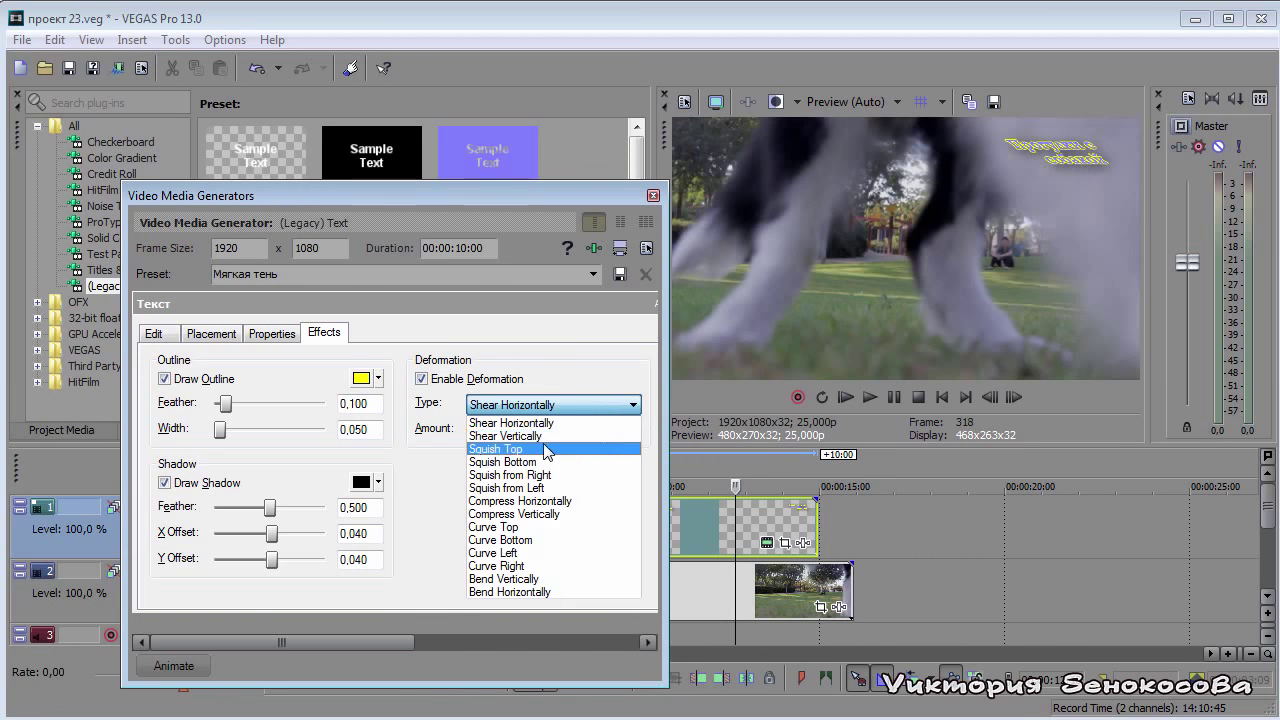
pyautogui.click(505, 436)
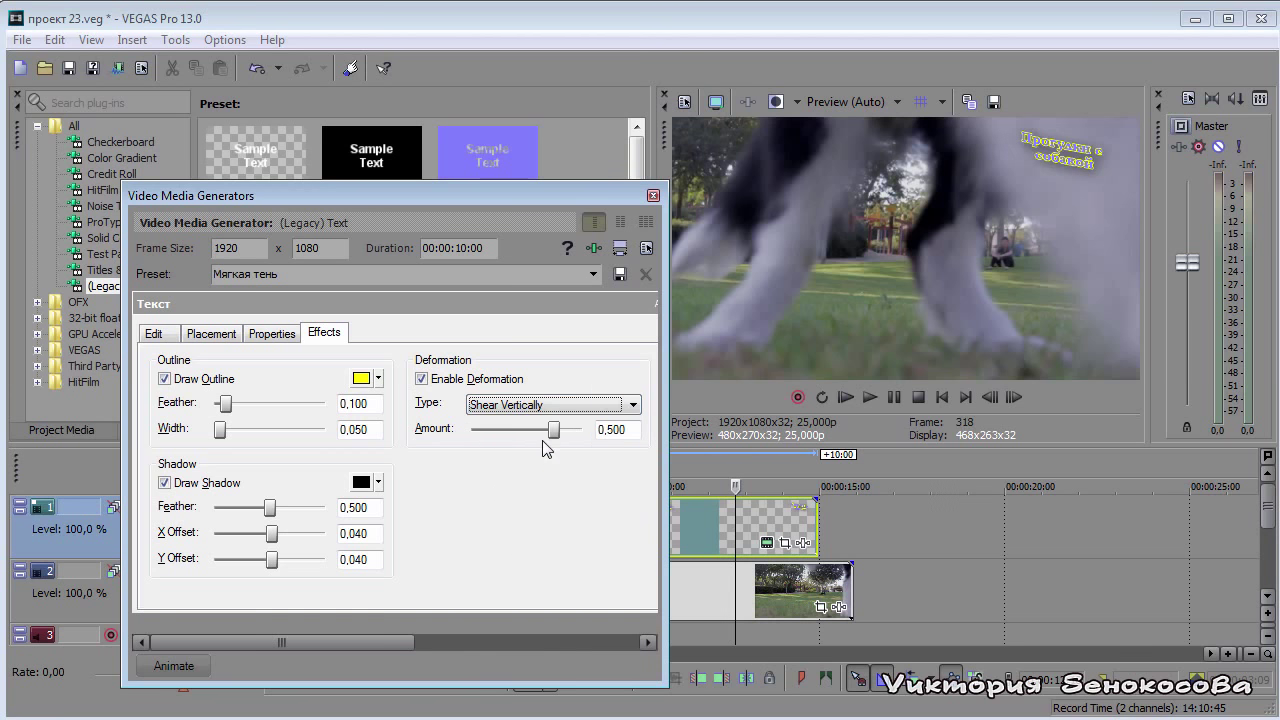
pyautogui.click(600, 406)
pyautogui.click(541, 451)
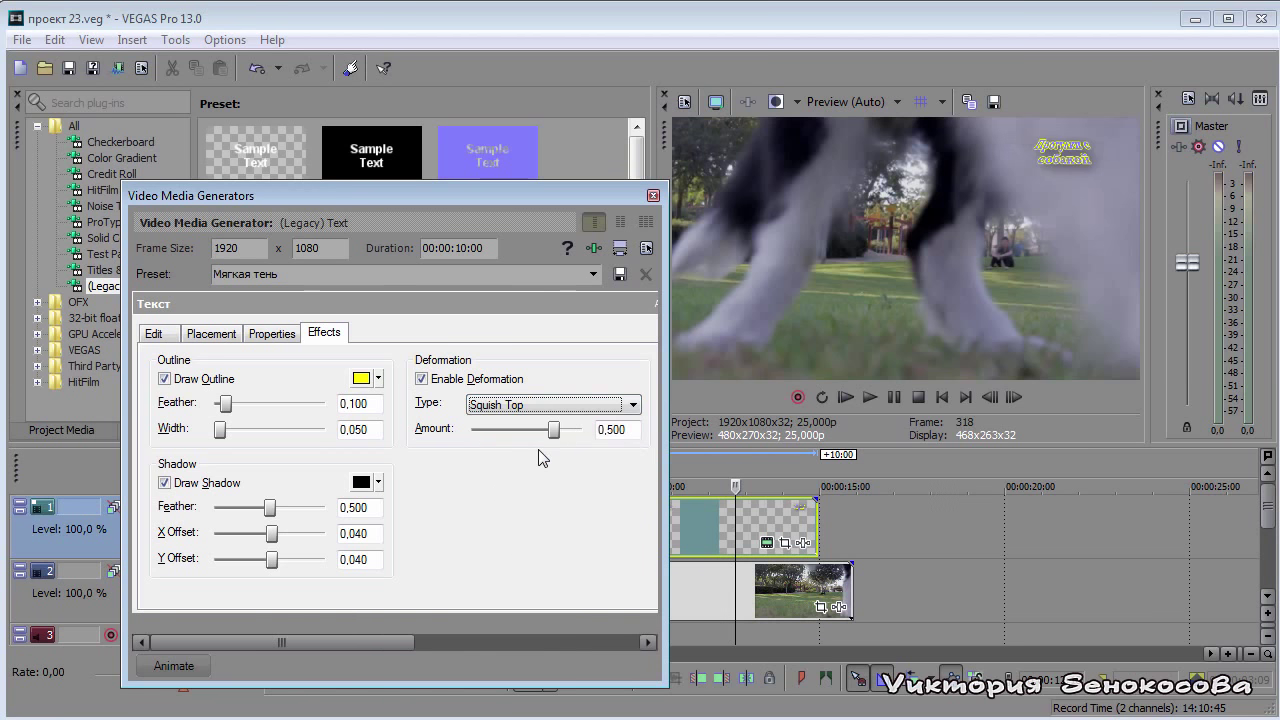
pyautogui.click(548, 409)
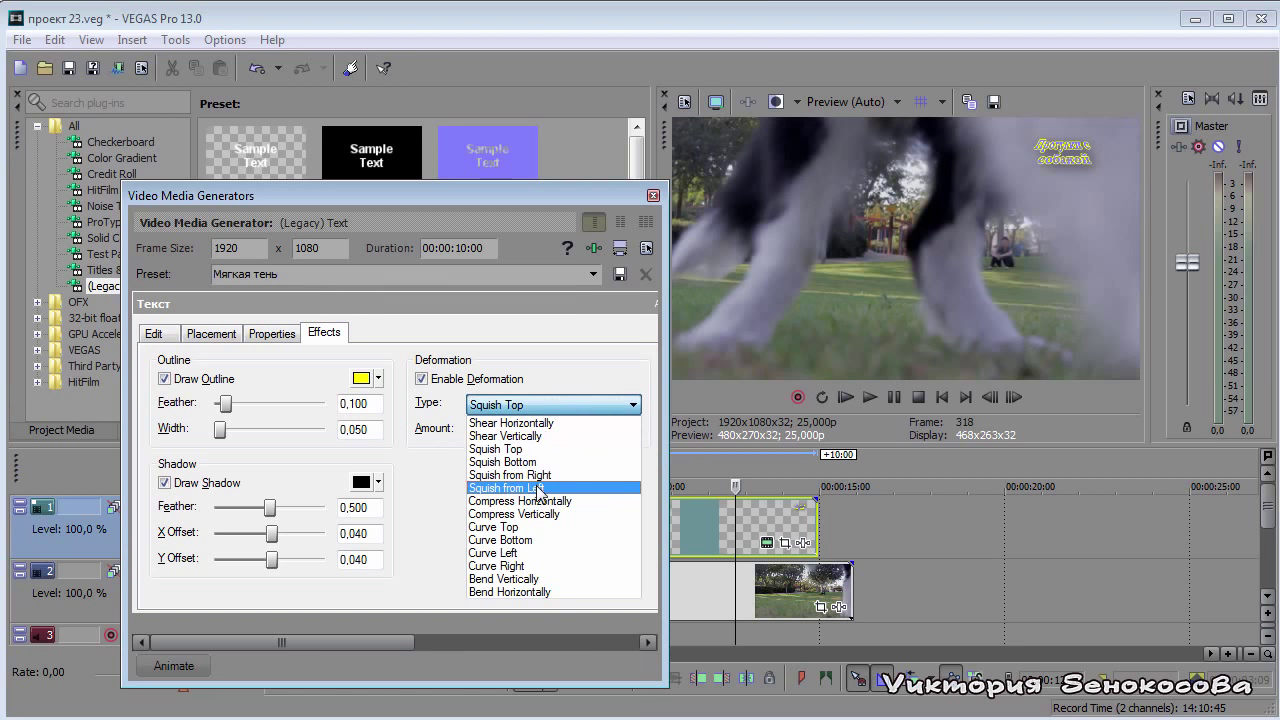
pyautogui.click(536, 487)
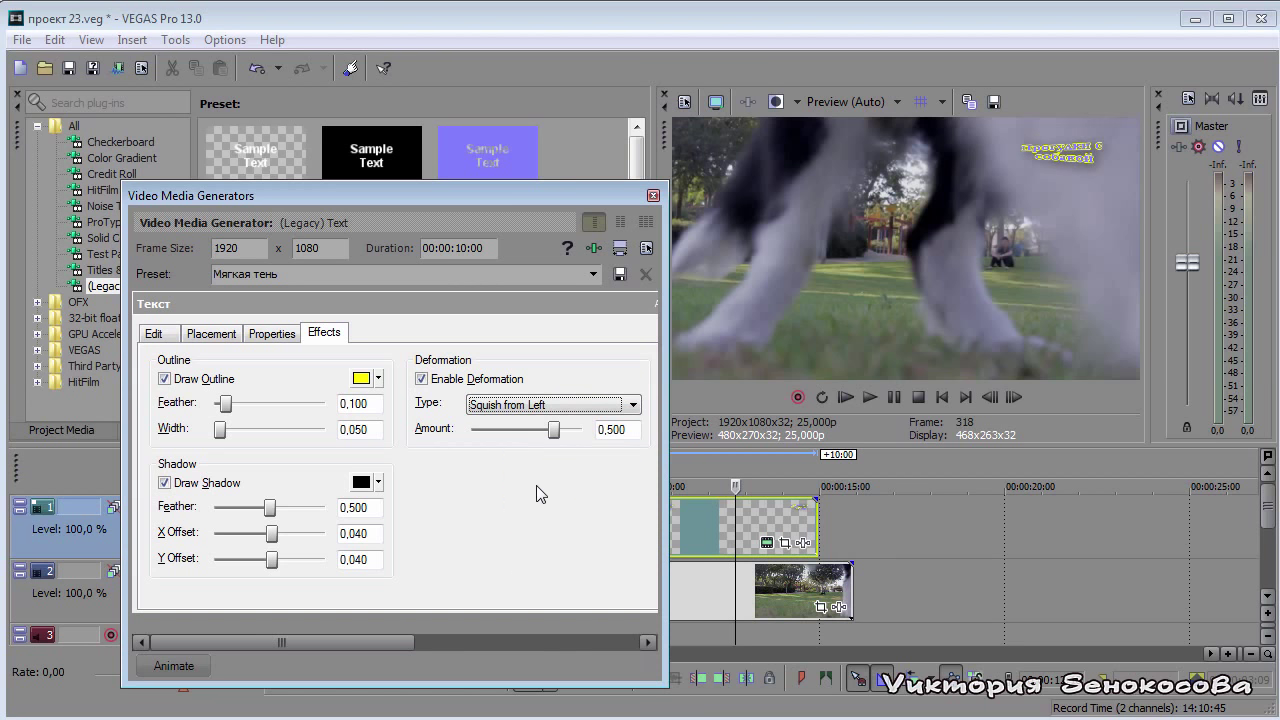
pyautogui.click(553, 405)
pyautogui.click(537, 514)
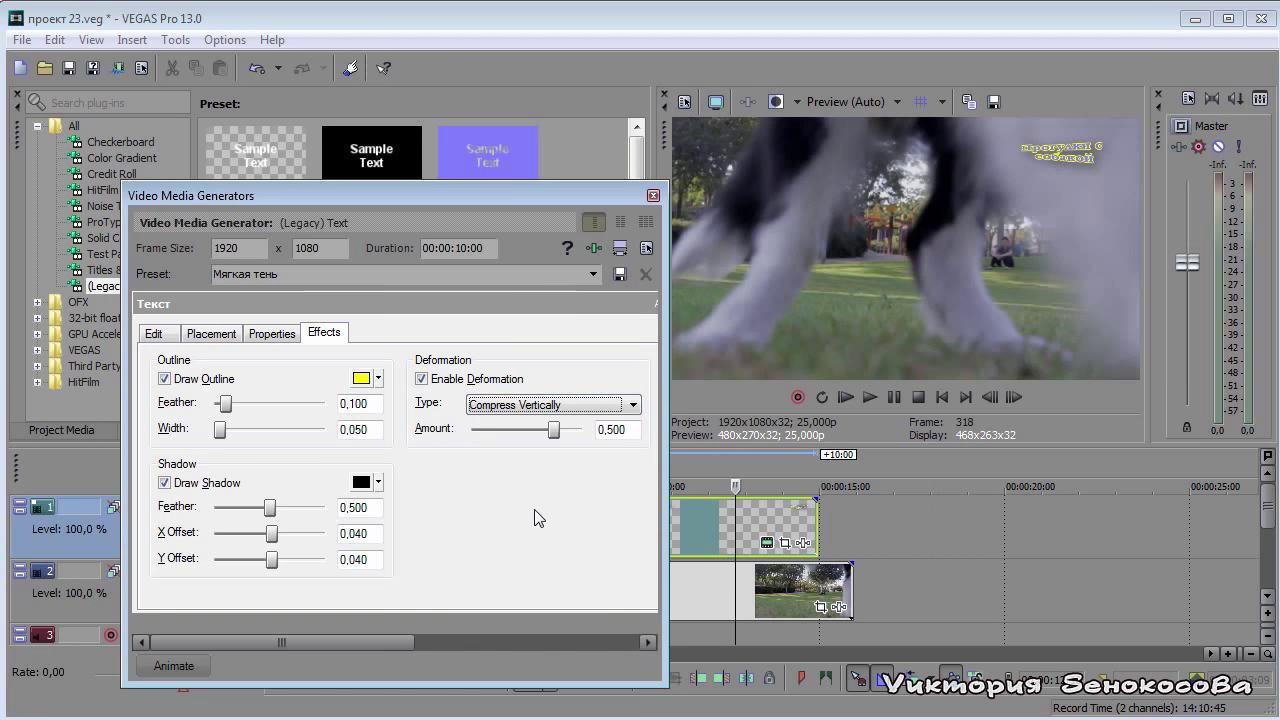
# Step: Set the title's deformation type to Curve Bottom with an amount of 0,436
pyautogui.click(548, 408)
pyautogui.click(531, 541)
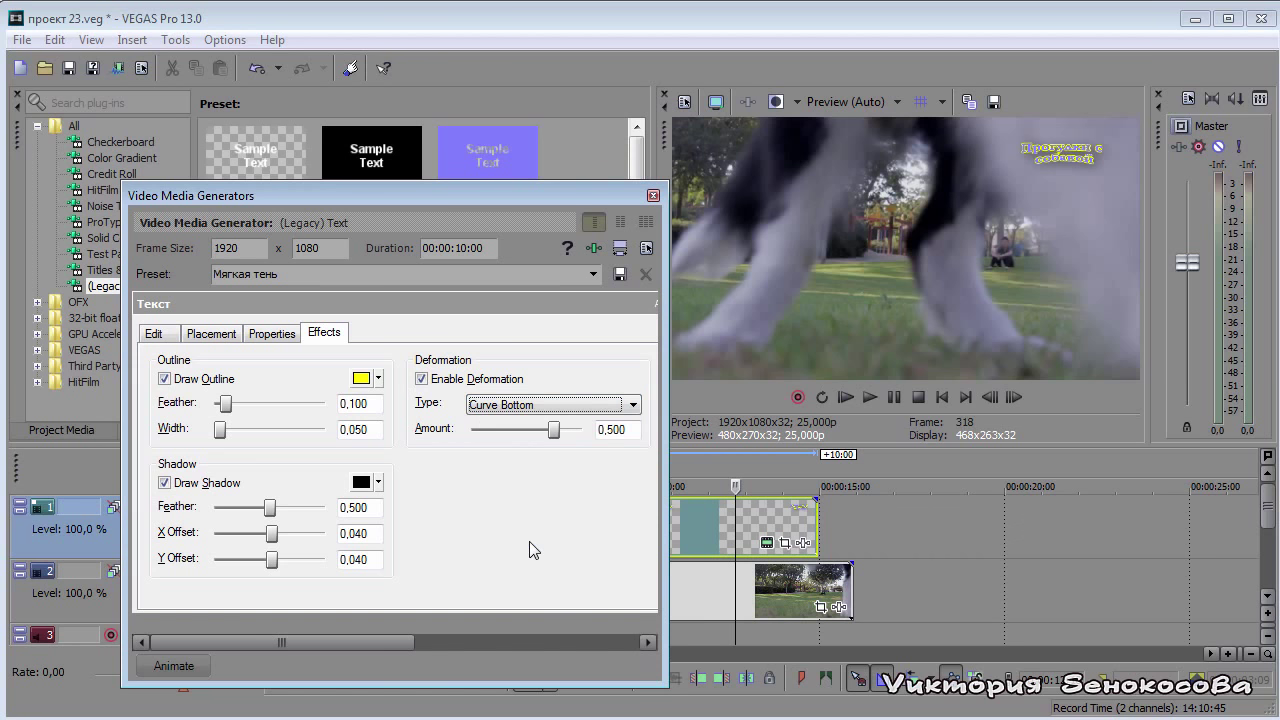
pyautogui.moveTo(554, 430)
pyautogui.mouseDown()
pyautogui.moveTo(532, 433)
pyautogui.moveTo(550, 432)
pyautogui.mouseUp()
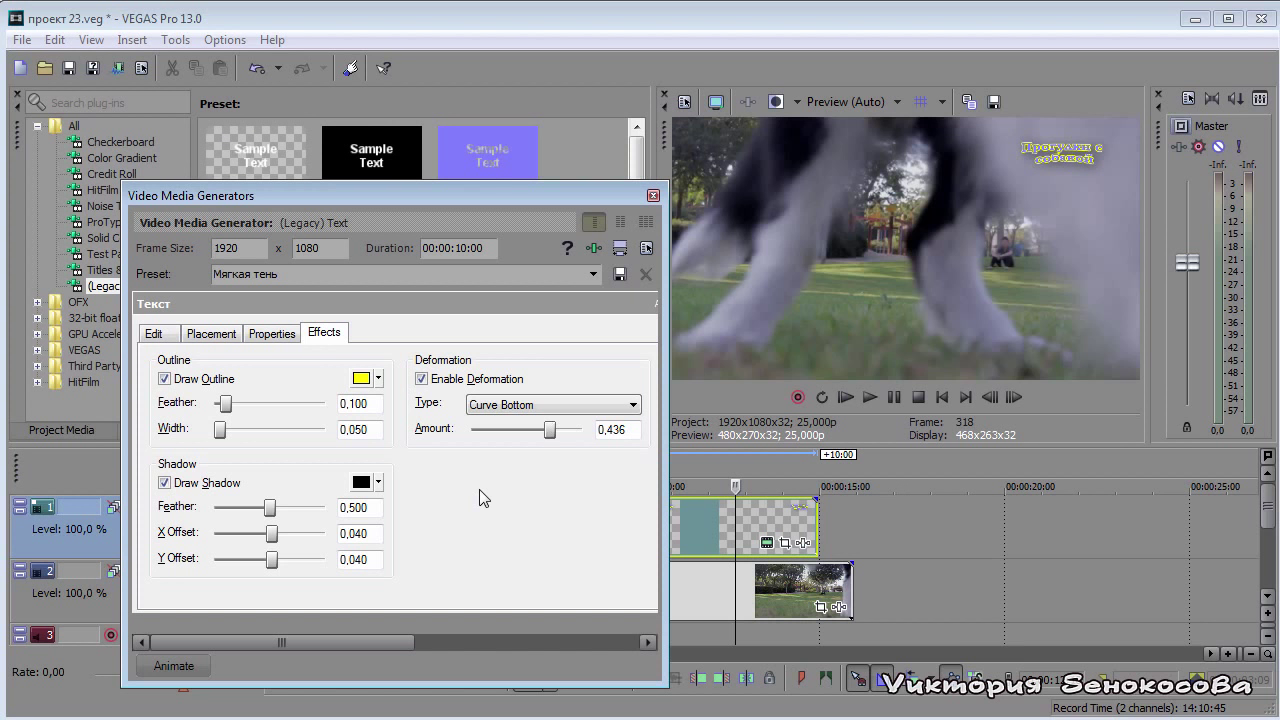
# Step: Look through the text generator's available presets without changing the current one, and close the title's settings
pyautogui.click(593, 273)
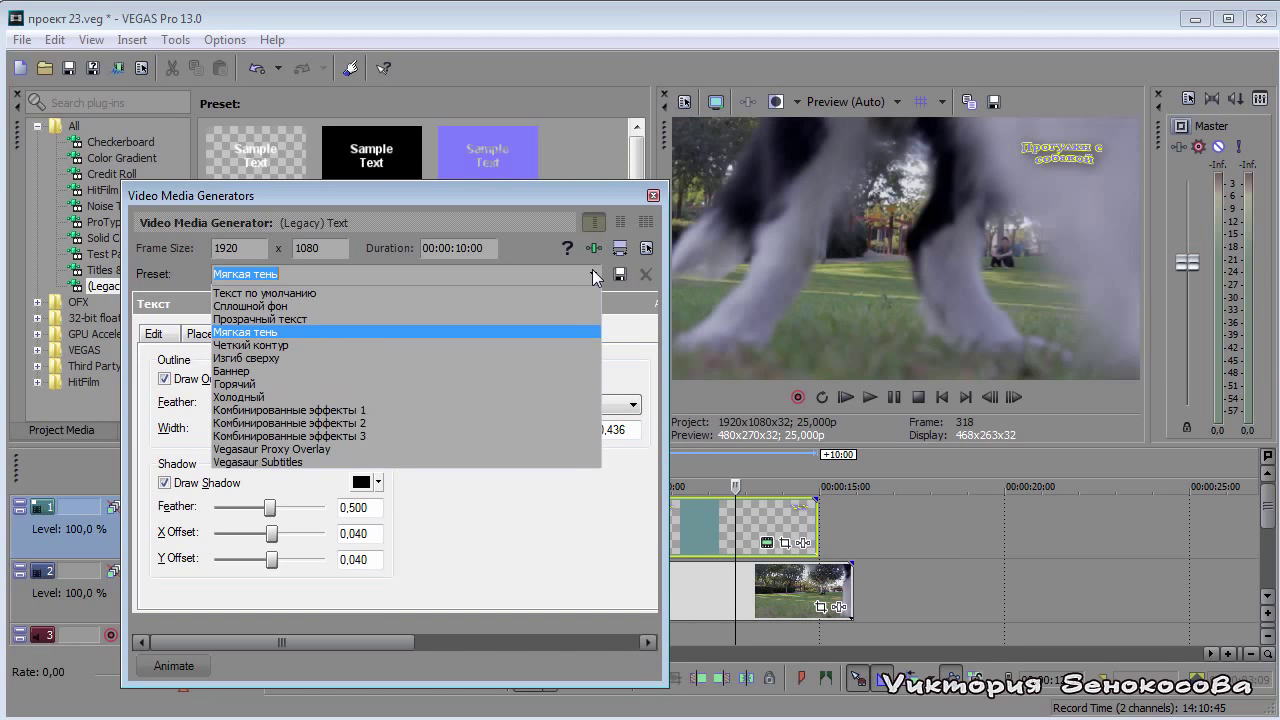
pyautogui.click(594, 276)
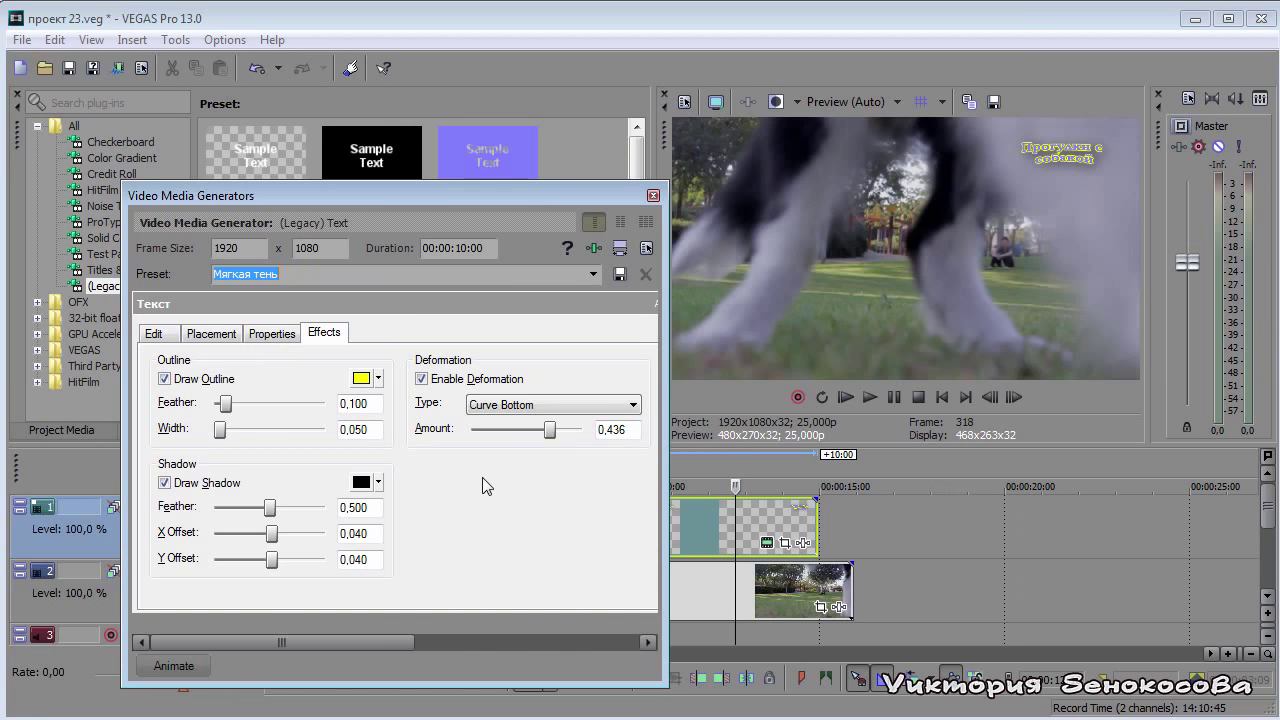
pyautogui.click(597, 521)
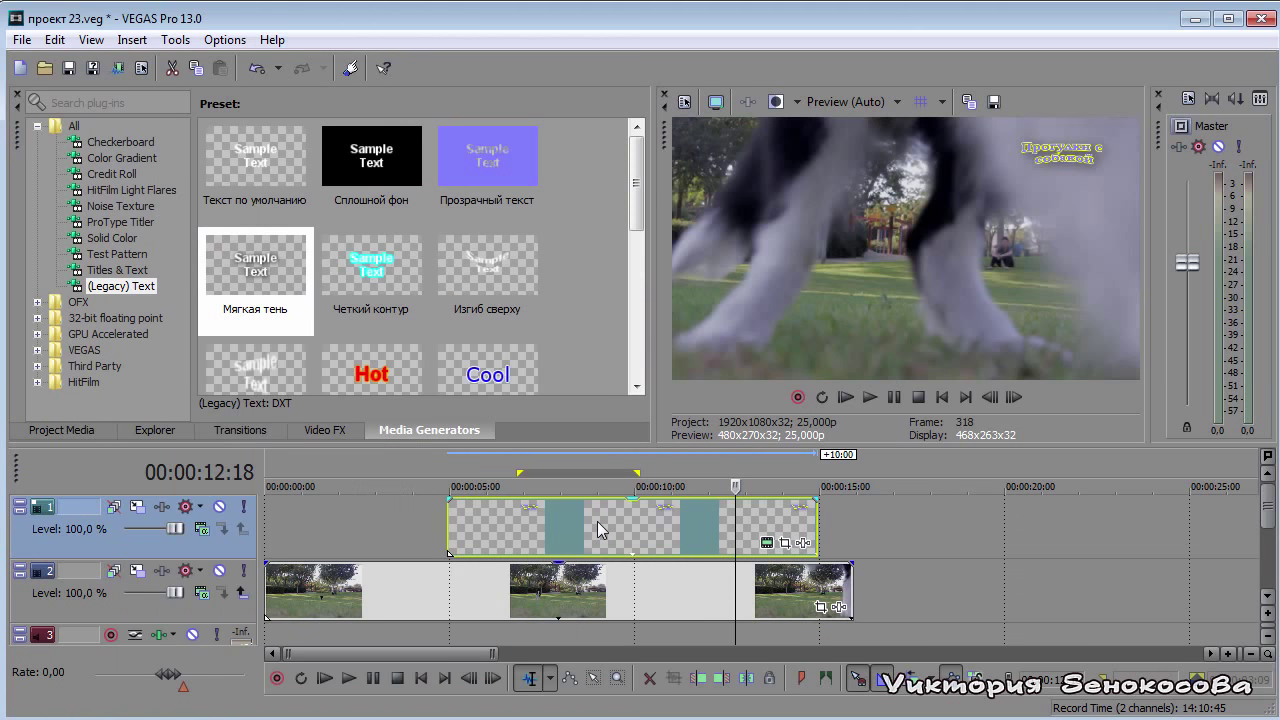